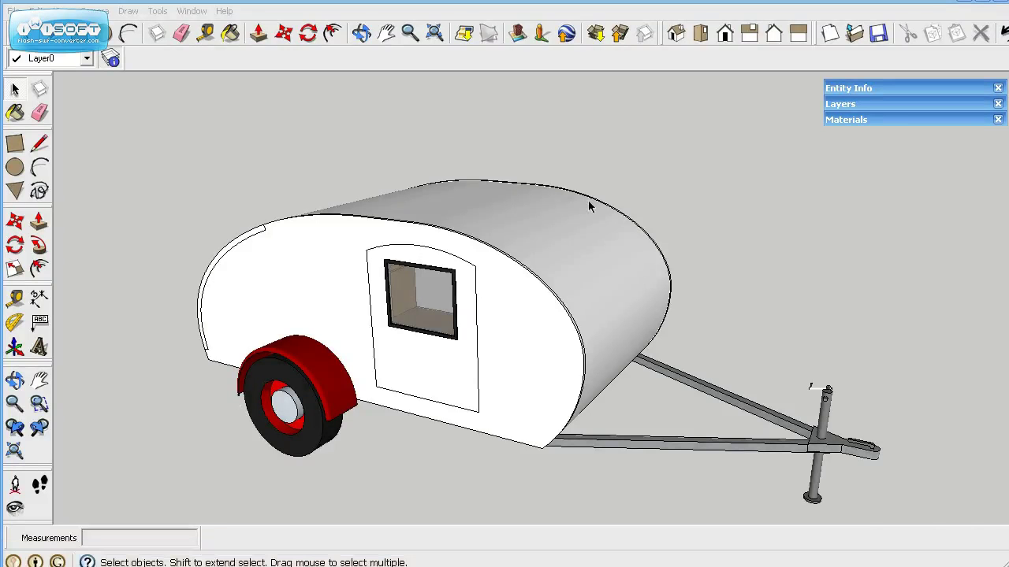
Turn off the Right Side, Frame and Fenders layers and zoom toward the trailer interior.
{"action": "left_click", "coordinate": [906, 103]}
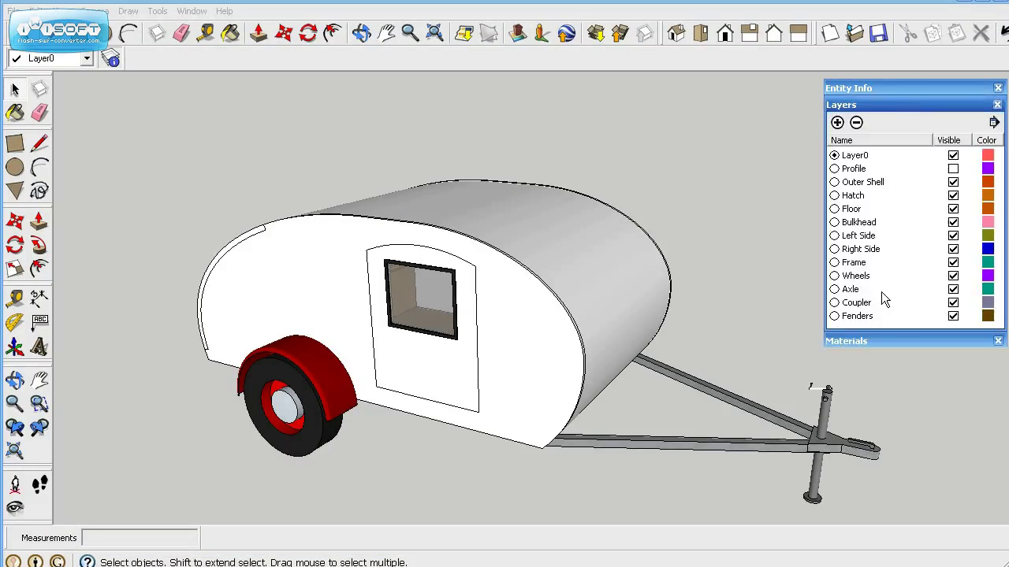
{"action": "left_click", "coordinate": [953, 249]}
{"action": "left_click", "coordinate": [953, 263]}
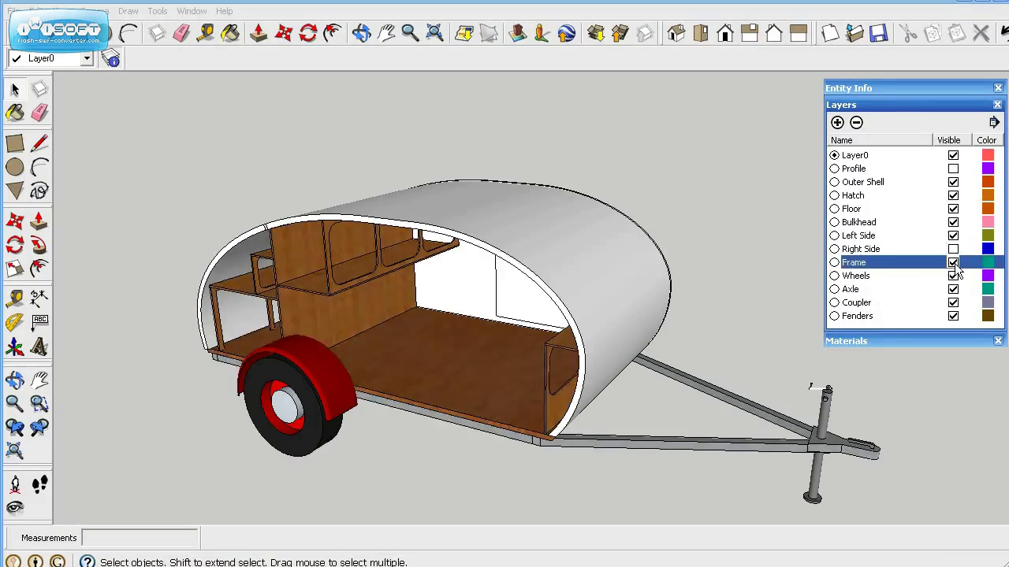
{"action": "left_click", "coordinate": [952, 316]}
{"action": "middle_click_drag", "start_coordinate": [411, 389], "coordinate": [457, 358]}
{"action": "scroll", "coordinate": [333, 303], "scroll_direction": "up", "scroll_amount": 4}
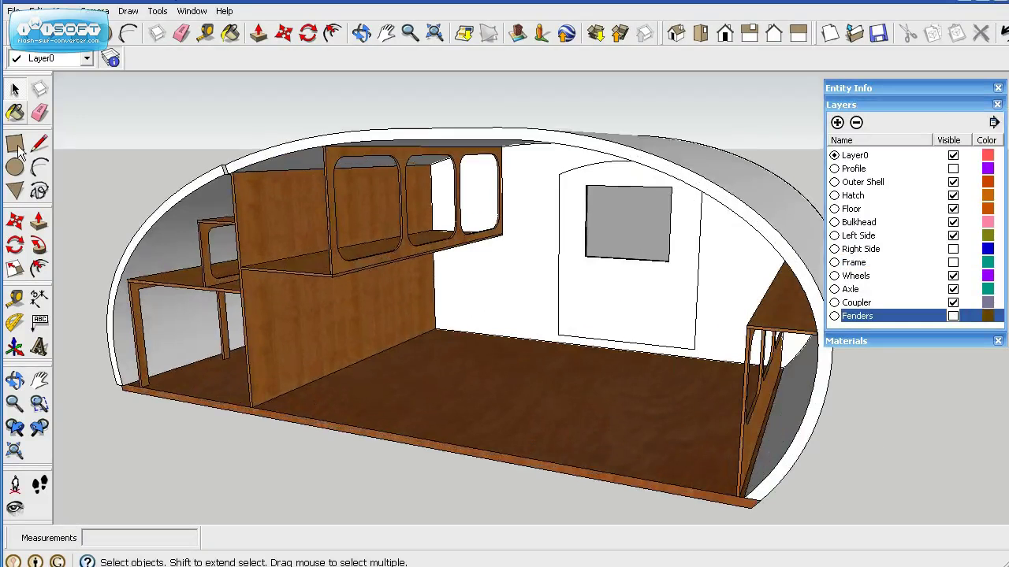
Place a Tape Measure guide 6 inches above the floor edge of the wood panel.
{"action": "left_click", "coordinate": [16, 301]}
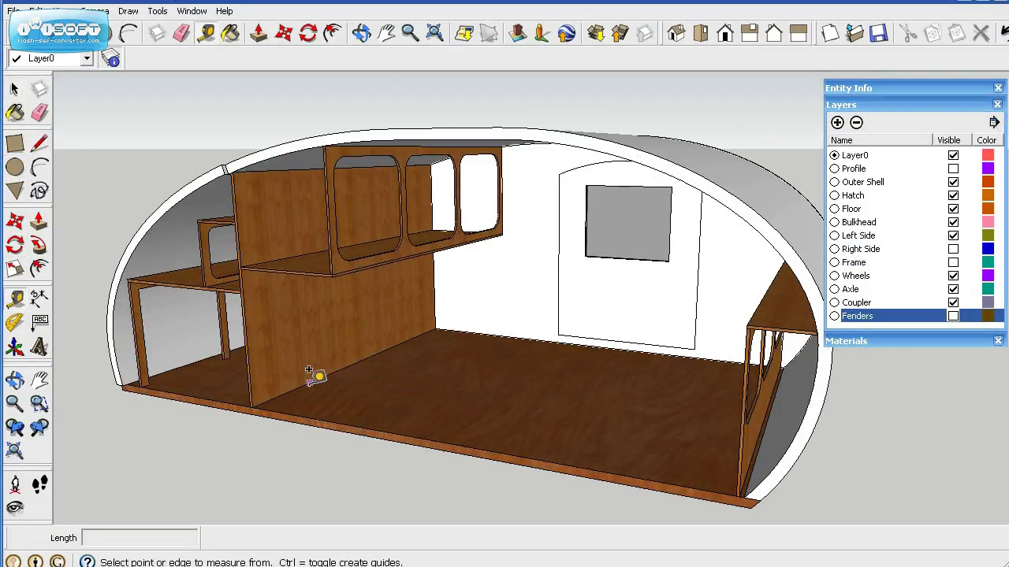
{"action": "scroll", "coordinate": [309, 370], "scroll_direction": "up", "scroll_amount": 3}
{"action": "left_click", "coordinate": [319, 377]}
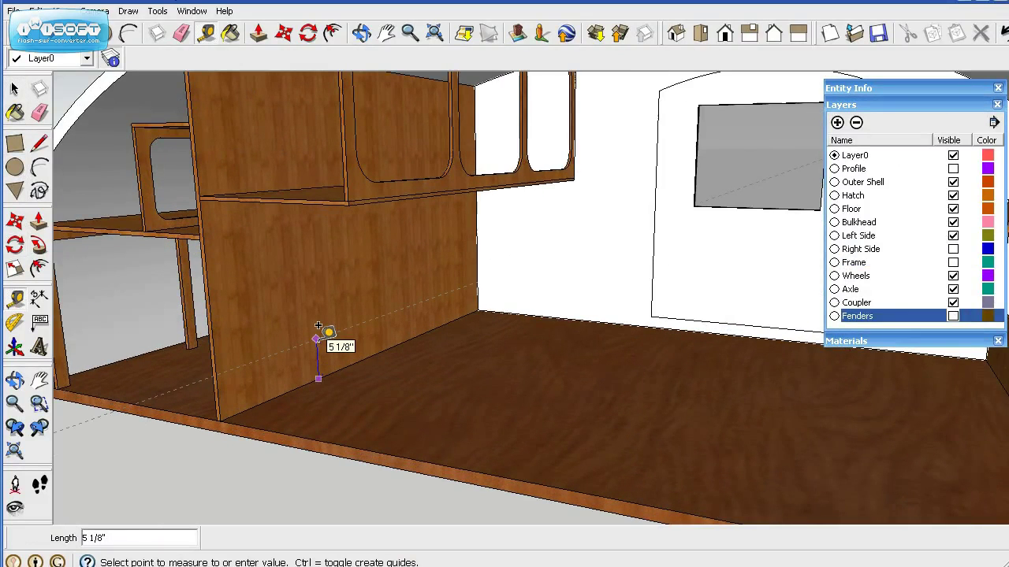
{"action": "left_click", "coordinate": [319, 325]}
{"action": "type", "text": "6"}
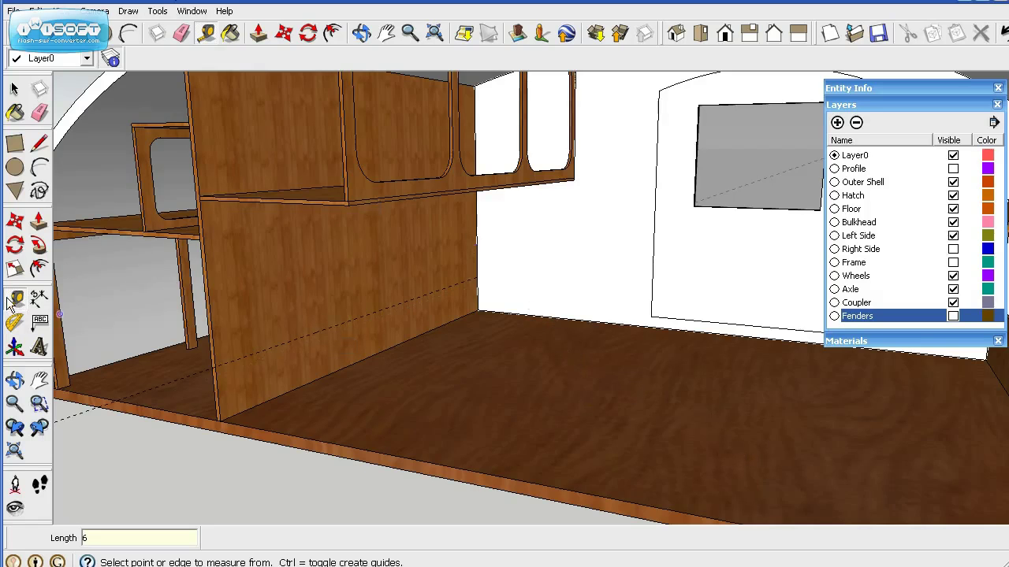
Draw a rectangle from the guide at the panel edge down to the floor corner.
{"action": "left_click", "coordinate": [15, 150]}
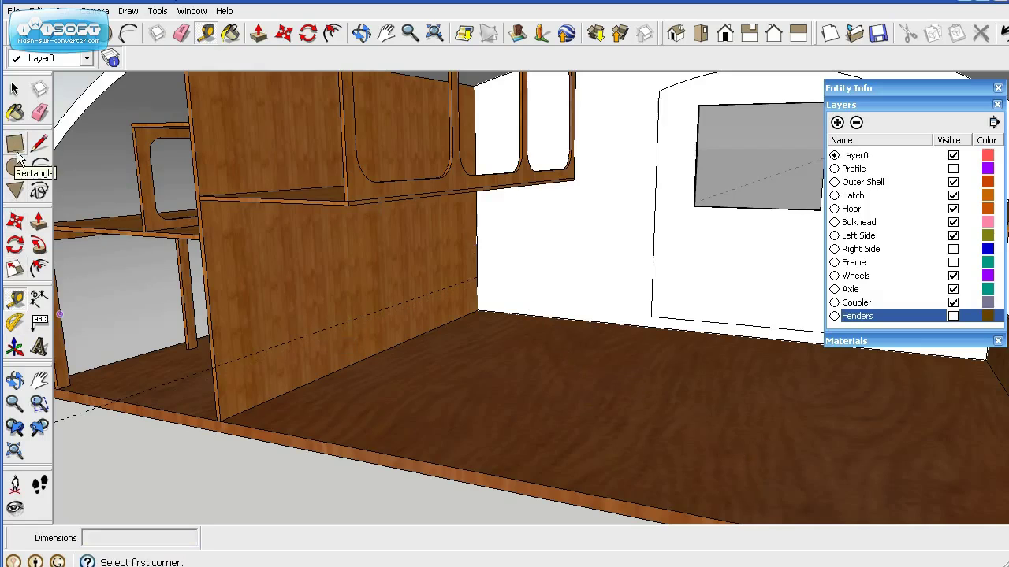
{"action": "left_click", "coordinate": [476, 276]}
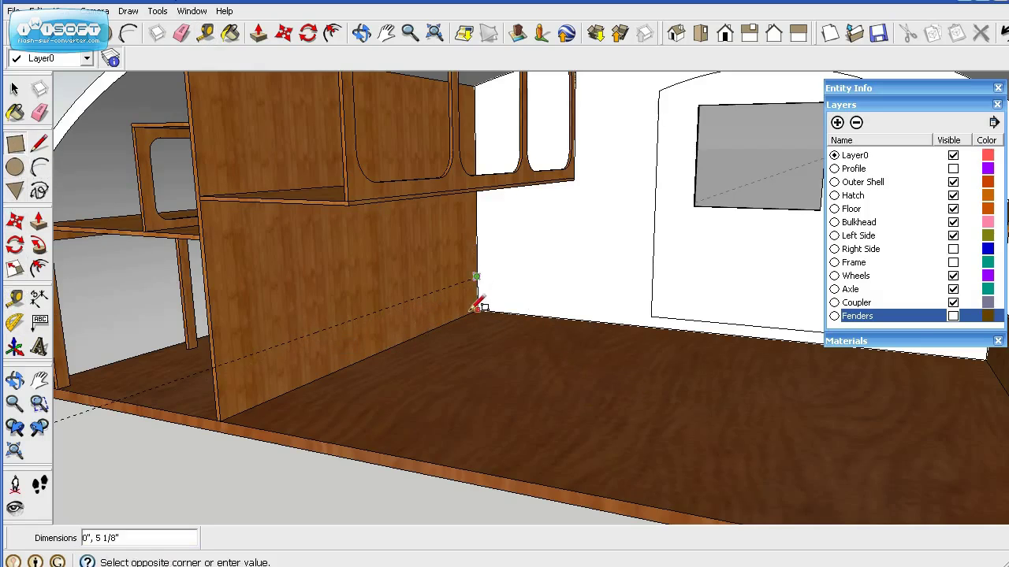
{"action": "left_click", "coordinate": [222, 416]}
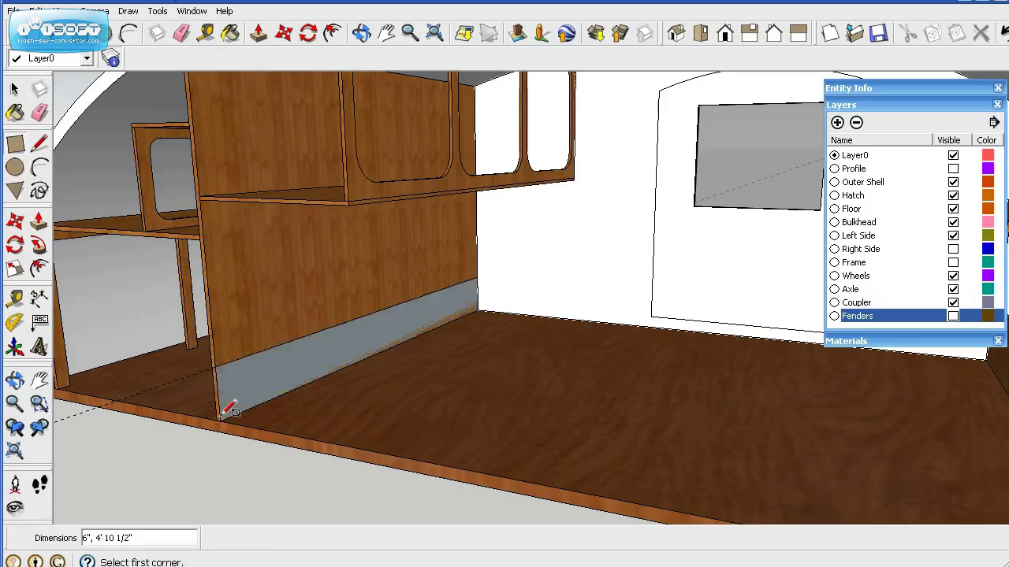
{"action": "left_click", "coordinate": [15, 89]}
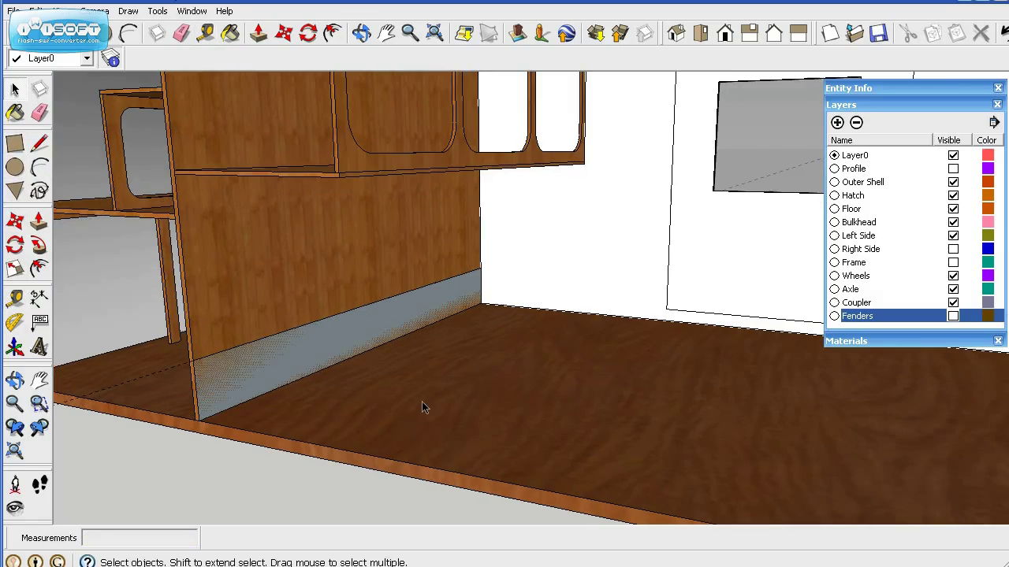
Add a new layer named Mattress.
{"action": "middle_click_drag", "start_coordinate": [422, 401], "coordinate": [402, 373]}
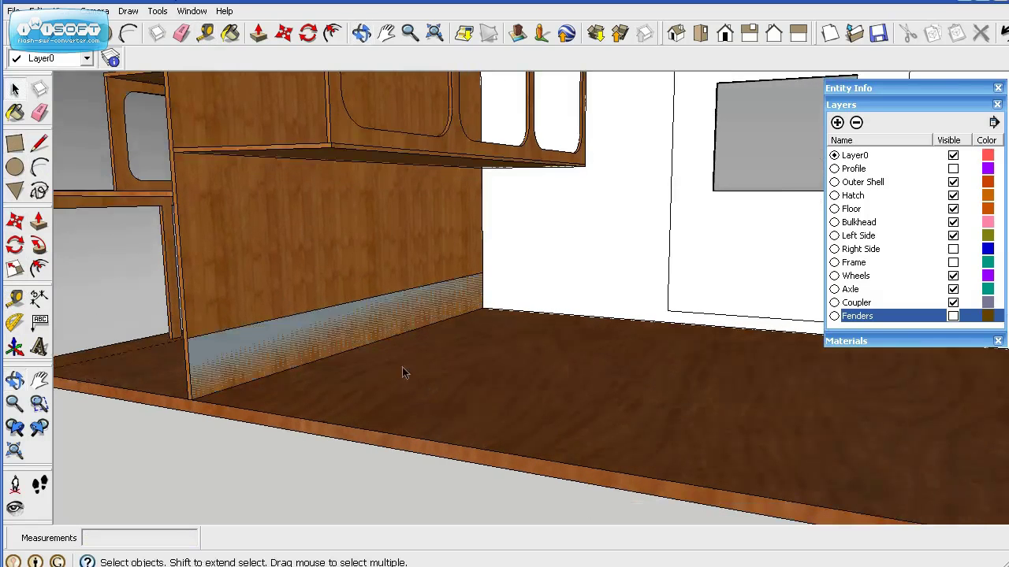
{"action": "left_click", "coordinate": [837, 122]}
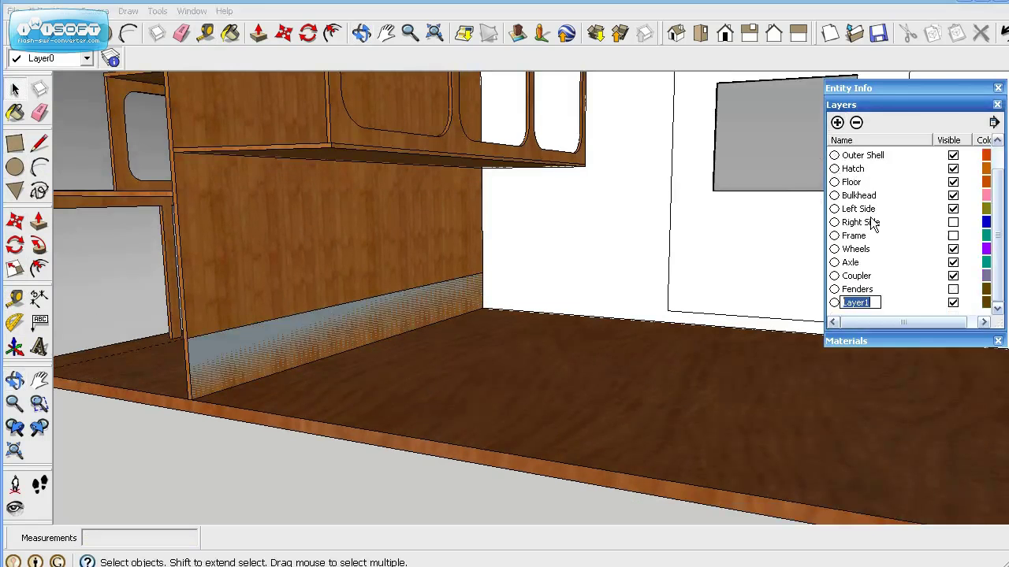
{"action": "type", "text": "Mattress"}
{"action": "key", "text": "Return"}
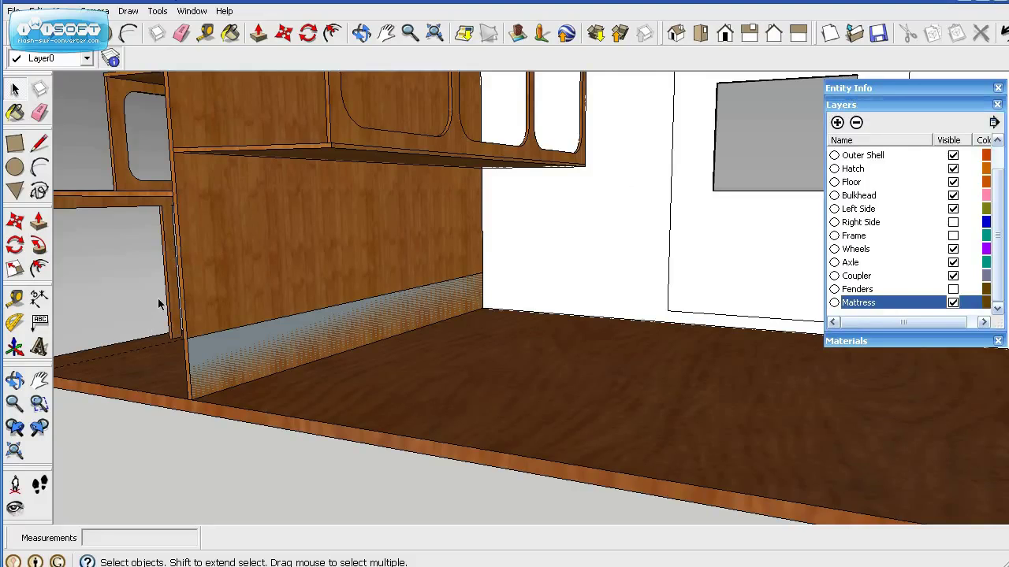
Select the new rectangle face at the panel bottom and make it a group.
{"action": "left_click", "coordinate": [322, 361]}
{"action": "middle_click_drag", "start_coordinate": [320, 394], "coordinate": [310, 313]}
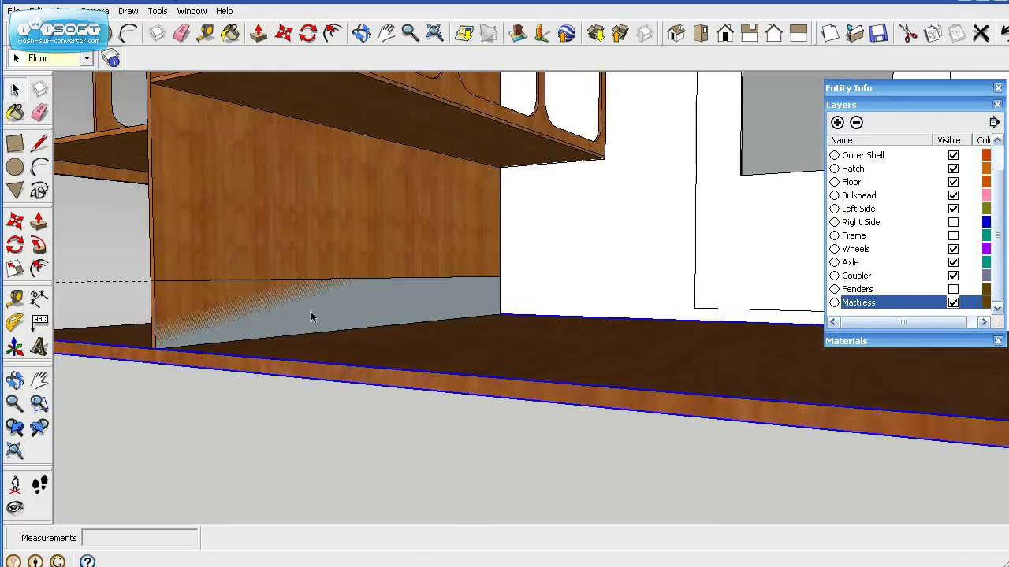
{"action": "left_click", "coordinate": [134, 237]}
{"action": "left_click", "coordinate": [139, 236]}
{"action": "left_click", "coordinate": [116, 411]}
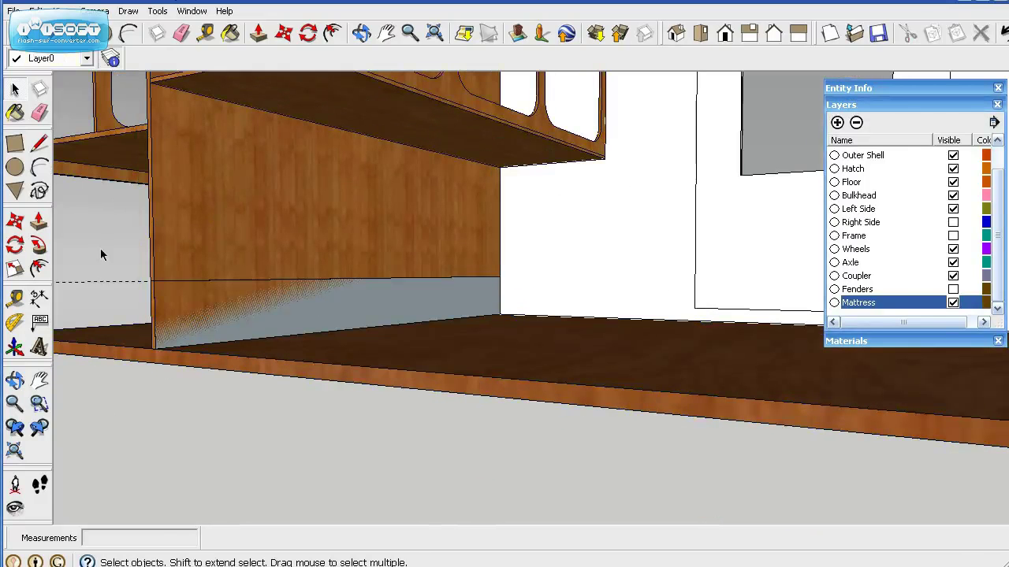
{"action": "left_click_drag", "start_coordinate": [95, 236], "coordinate": [559, 380]}
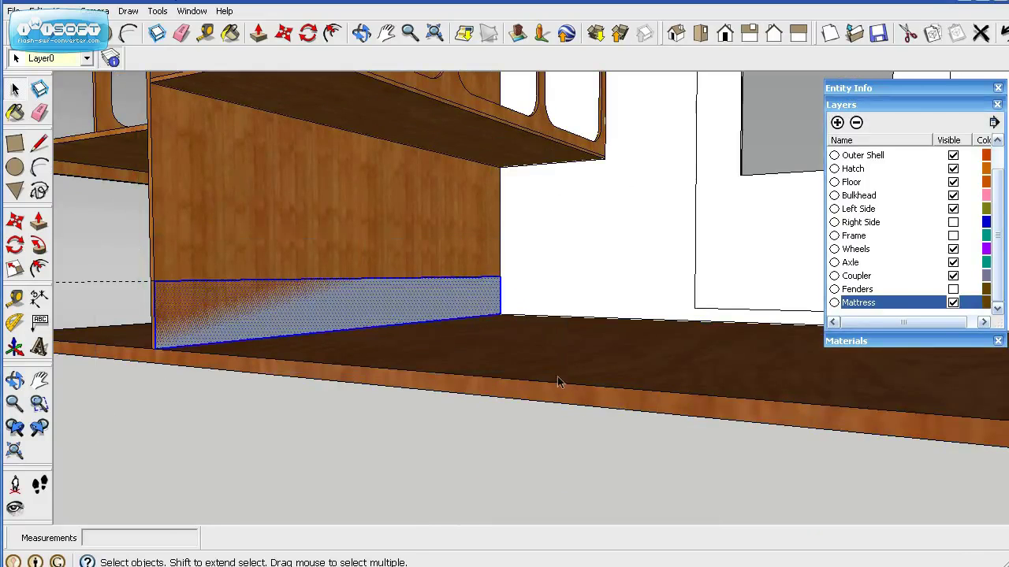
{"action": "right_click", "coordinate": [306, 313]}
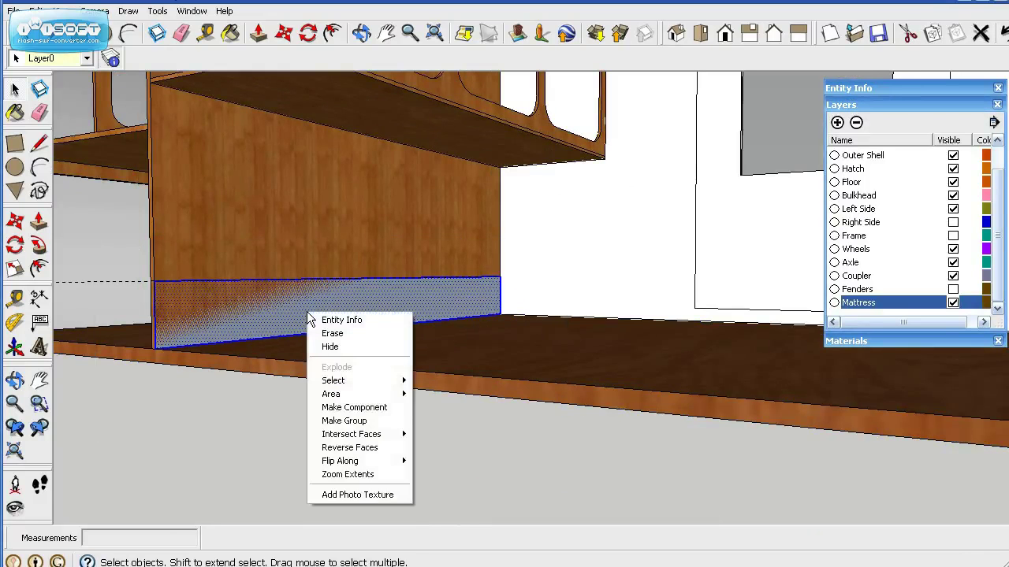
{"action": "left_click", "coordinate": [341, 423]}
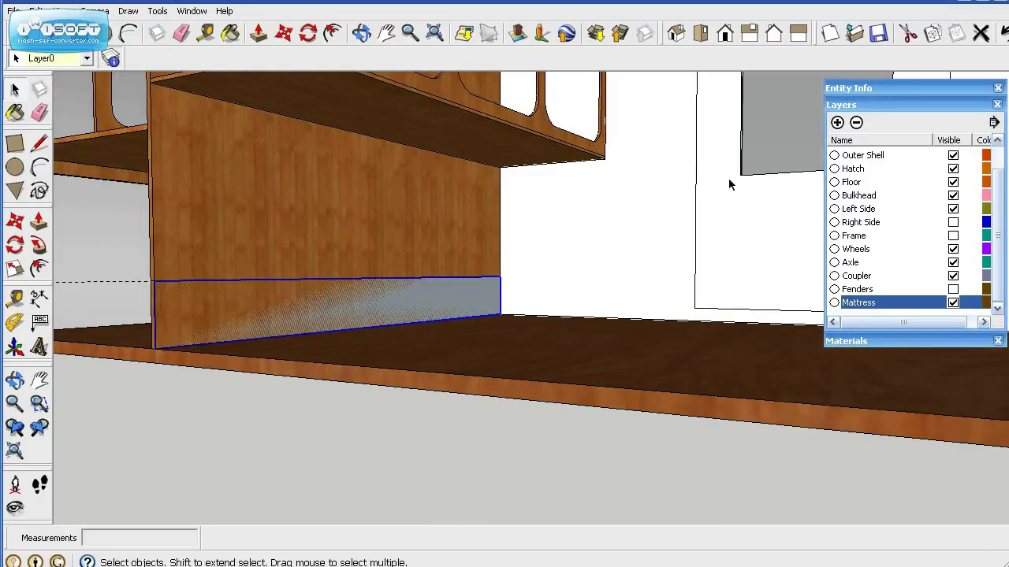
Assign the new group to the Mattress layer in Entity Info.
{"action": "left_click", "coordinate": [903, 87]}
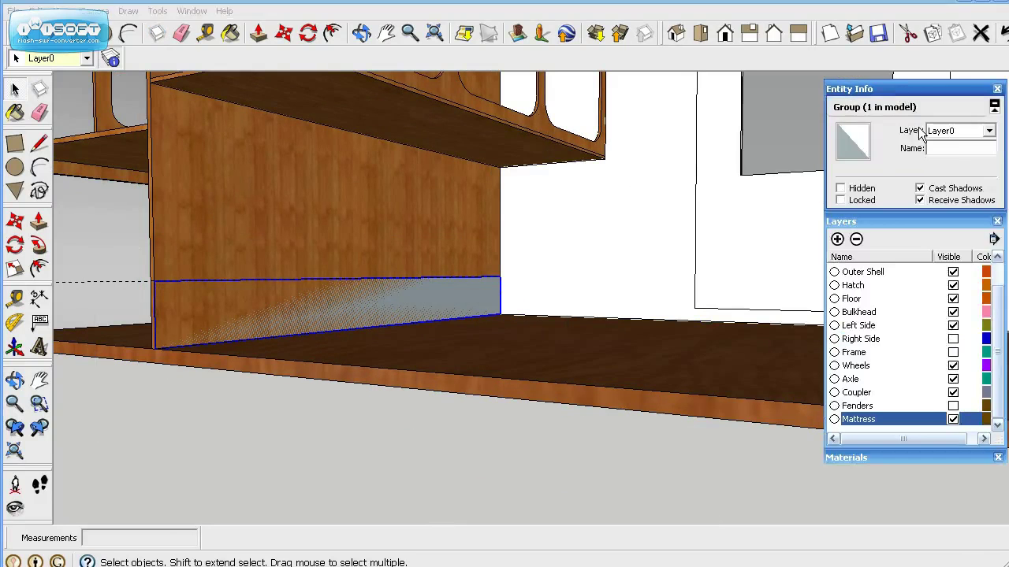
{"action": "left_click", "coordinate": [987, 132]}
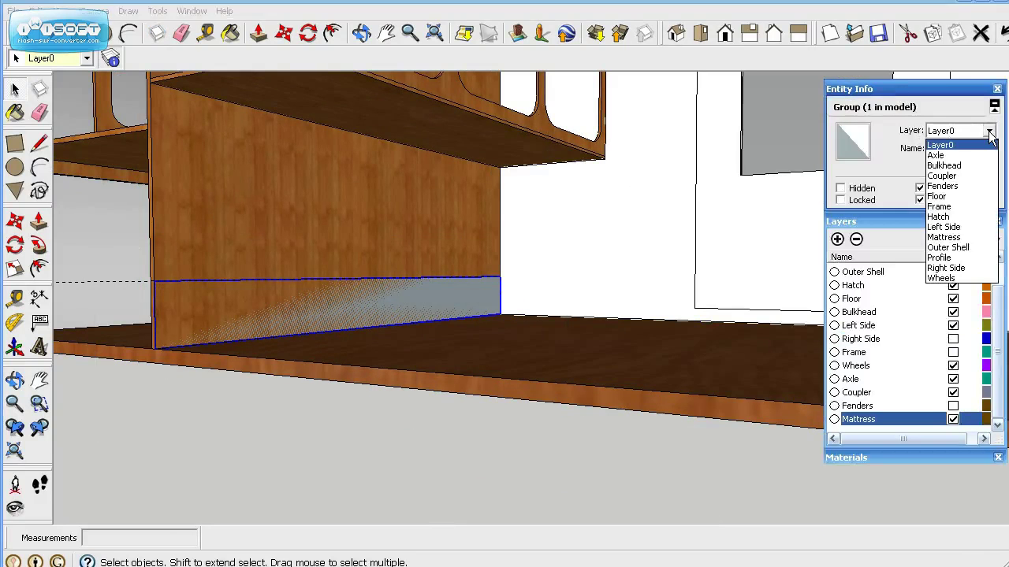
{"action": "left_click", "coordinate": [944, 237]}
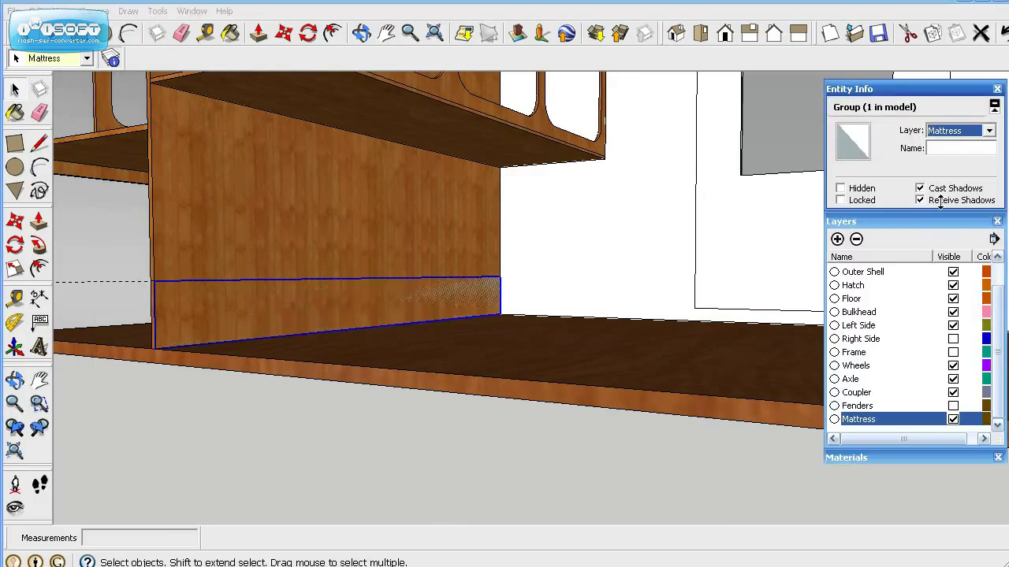
{"action": "left_click", "coordinate": [921, 88]}
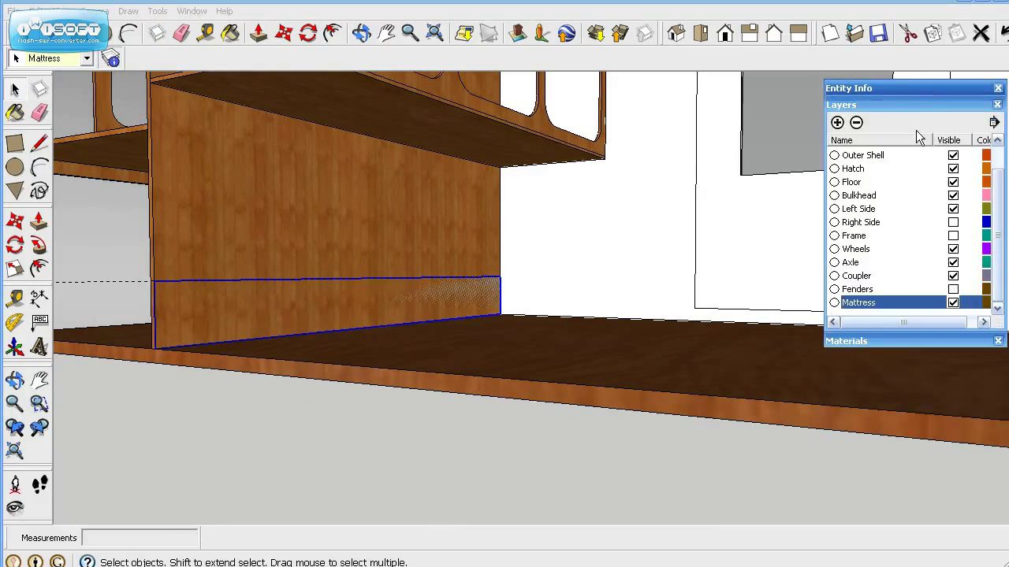
Paint the bulkhead-base strip with Textile_Leaves_Green from the Carpet and Textiles collection.
{"action": "left_click", "coordinate": [888, 341]}
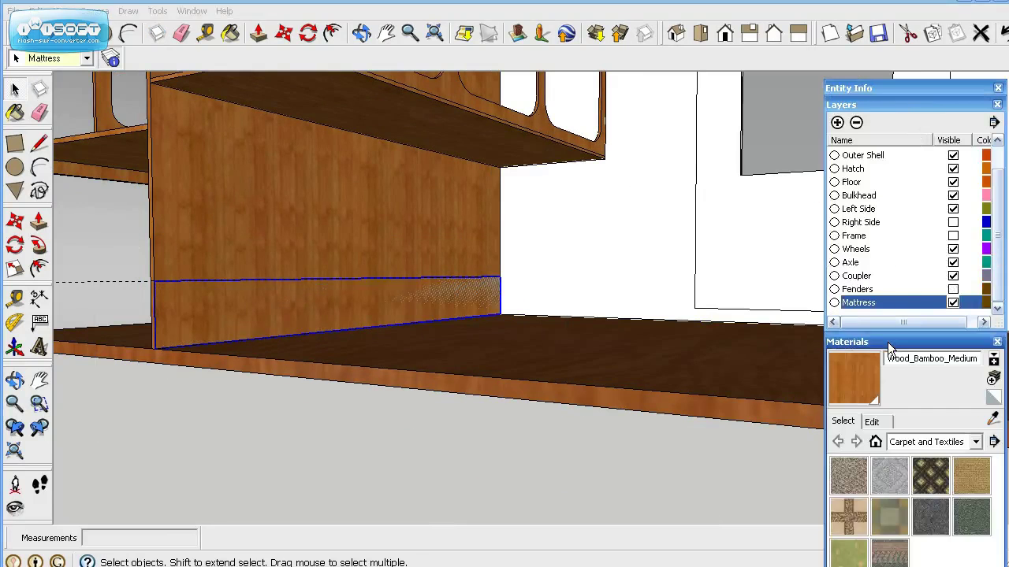
{"action": "left_click", "coordinate": [975, 442]}
{"action": "left_click", "coordinate": [945, 473]}
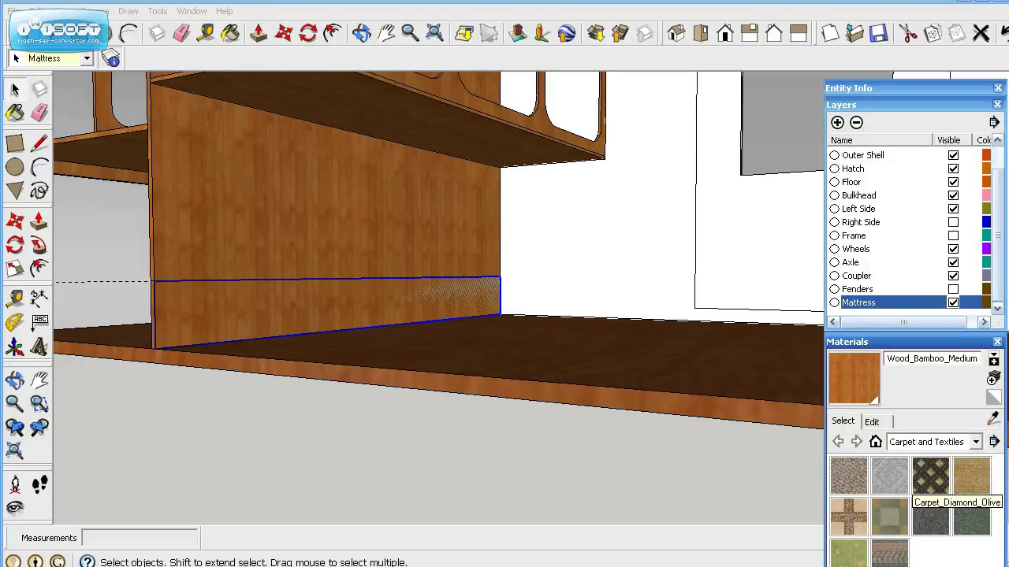
{"action": "left_click", "coordinate": [842, 555]}
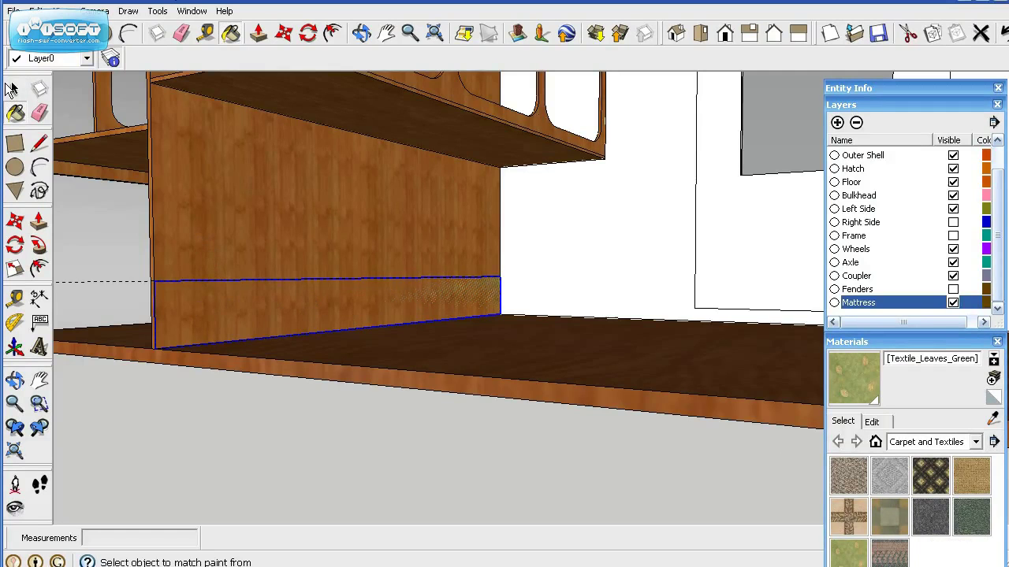
{"action": "left_click", "coordinate": [14, 89]}
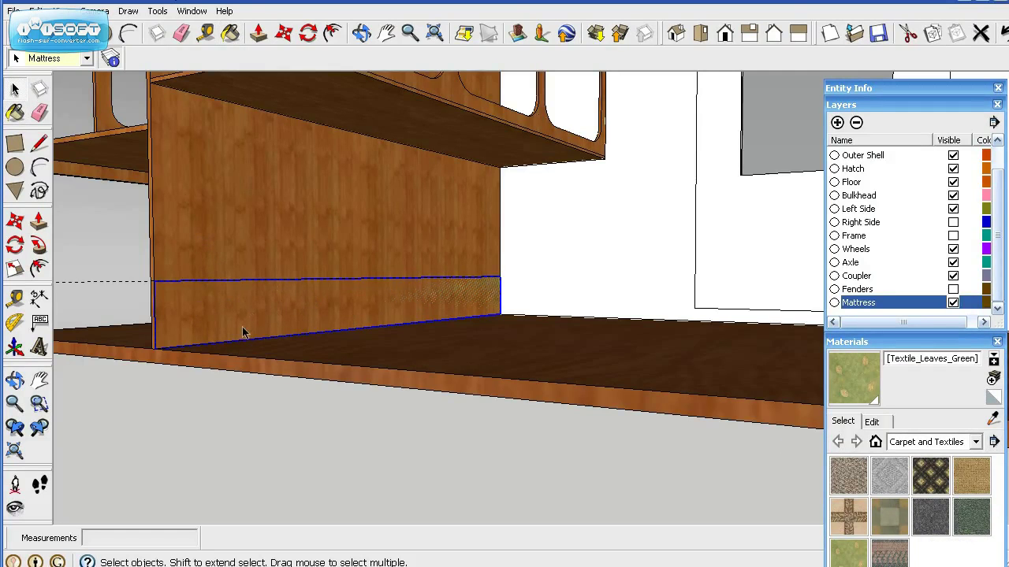
{"action": "left_click", "coordinate": [900, 344]}
{"action": "left_click", "coordinate": [893, 101]}
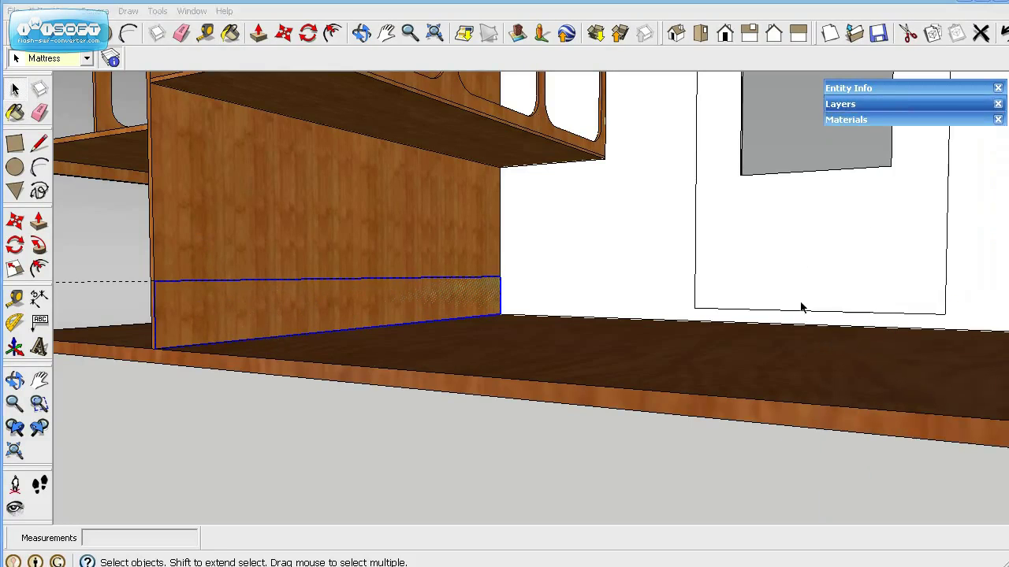
{"action": "left_click", "coordinate": [445, 446]}
{"action": "scroll", "coordinate": [444, 446], "scroll_direction": "down", "scroll_amount": 6}
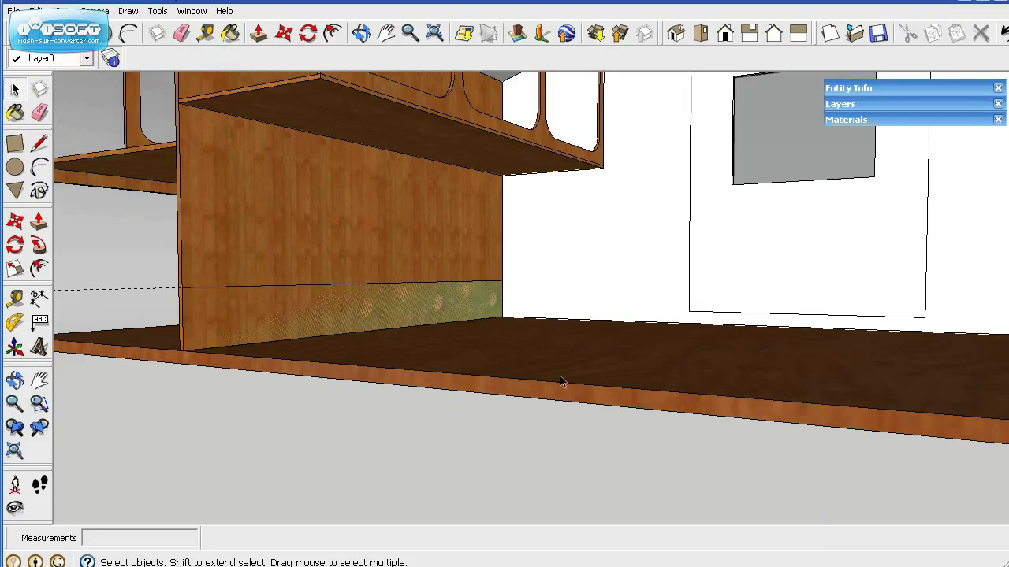
Push/Pull the green face of the strip group outward across the floor into a mattress block.
{"action": "middle_click_drag", "start_coordinate": [520, 429], "coordinate": [491, 419]}
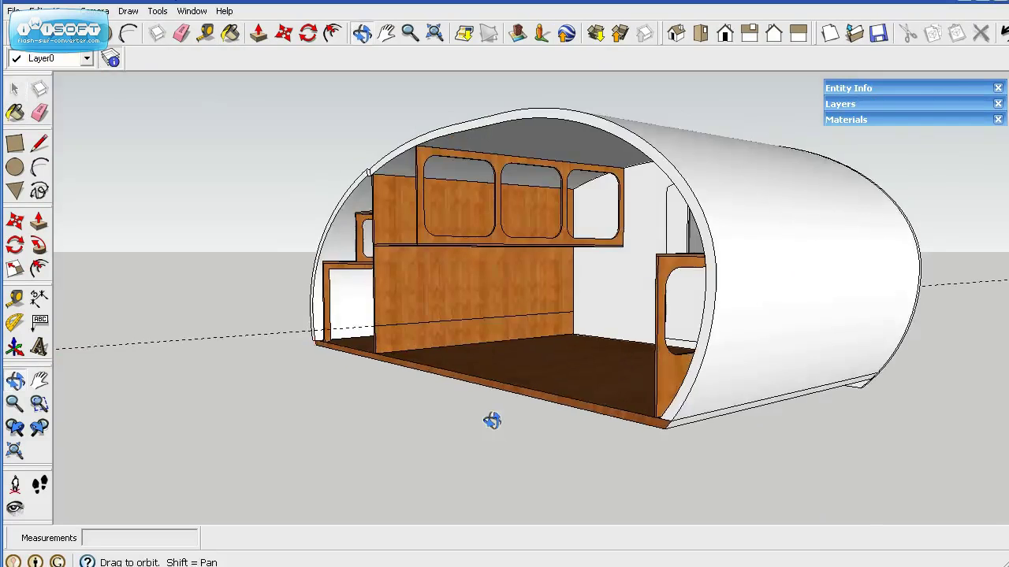
{"action": "scroll", "coordinate": [533, 341], "scroll_direction": "up", "scroll_amount": 5}
{"action": "scroll", "coordinate": [533, 340], "scroll_direction": "down", "scroll_amount": 4}
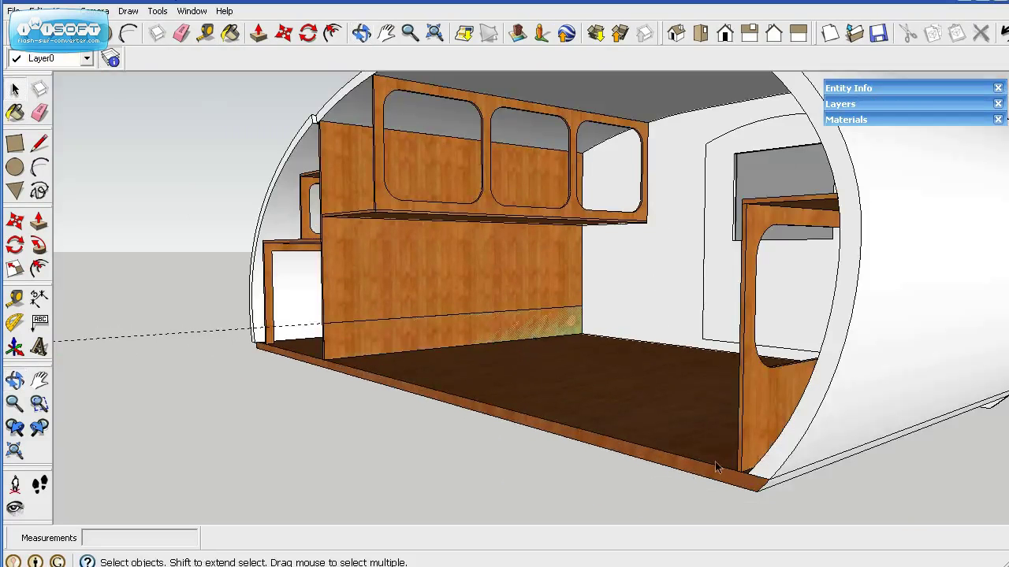
{"action": "double_click", "coordinate": [347, 351]}
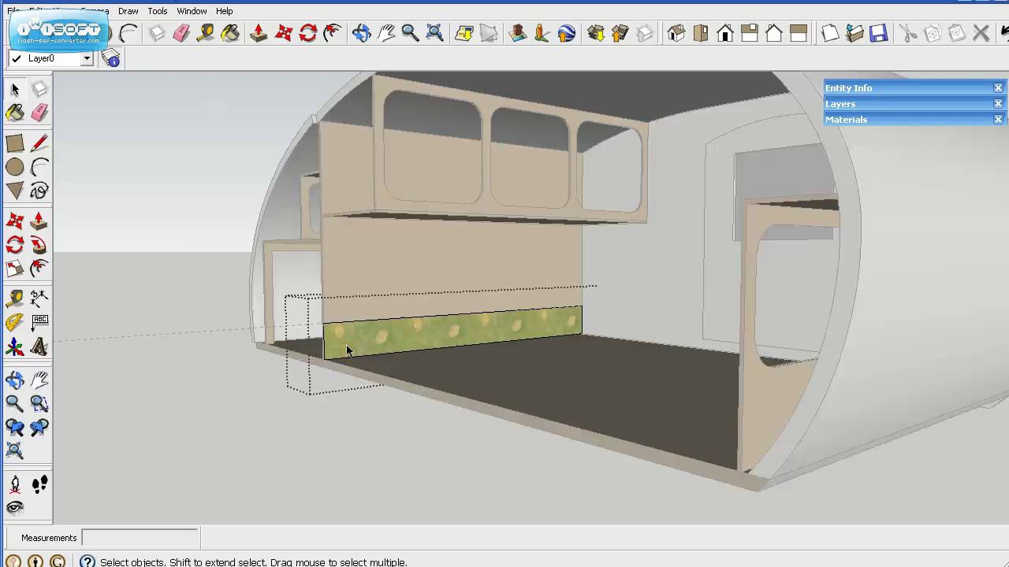
{"action": "left_click", "coordinate": [38, 221]}
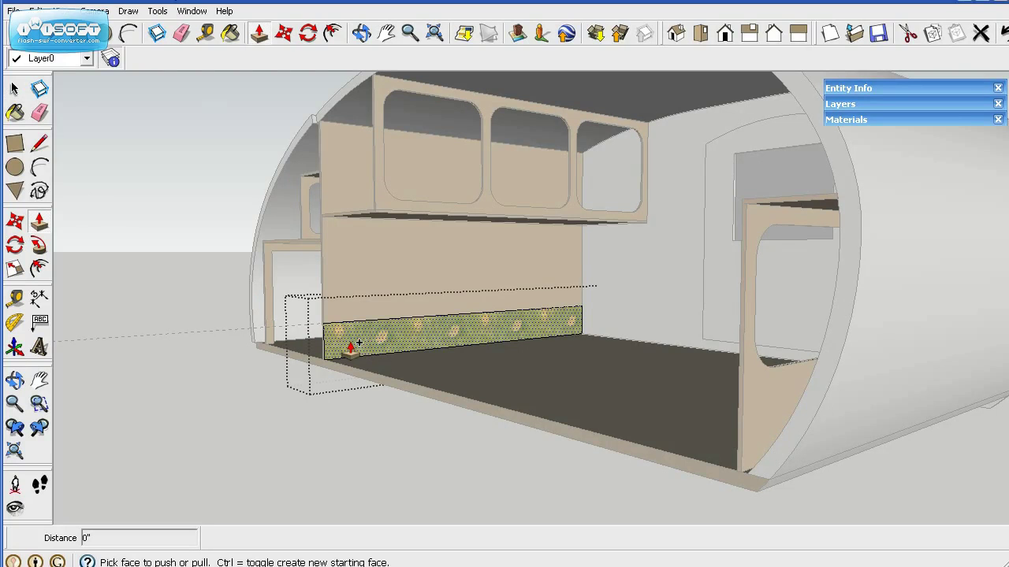
{"action": "left_click_drag", "start_coordinate": [359, 343], "coordinate": [733, 463]}
{"action": "left_click", "coordinate": [14, 89]}
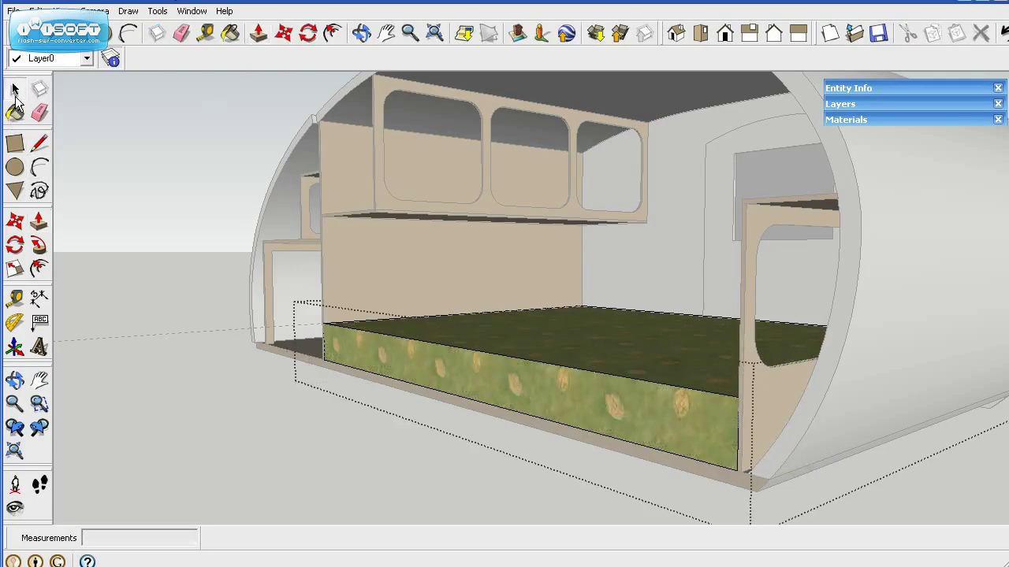
Exit the mattress group, orbit to face the headboard, and enter the bed group.
{"action": "left_click", "coordinate": [147, 266]}
{"action": "middle_click_drag", "start_coordinate": [401, 376], "coordinate": [749, 326]}
{"action": "scroll", "coordinate": [743, 383], "scroll_direction": "up", "scroll_amount": 5}
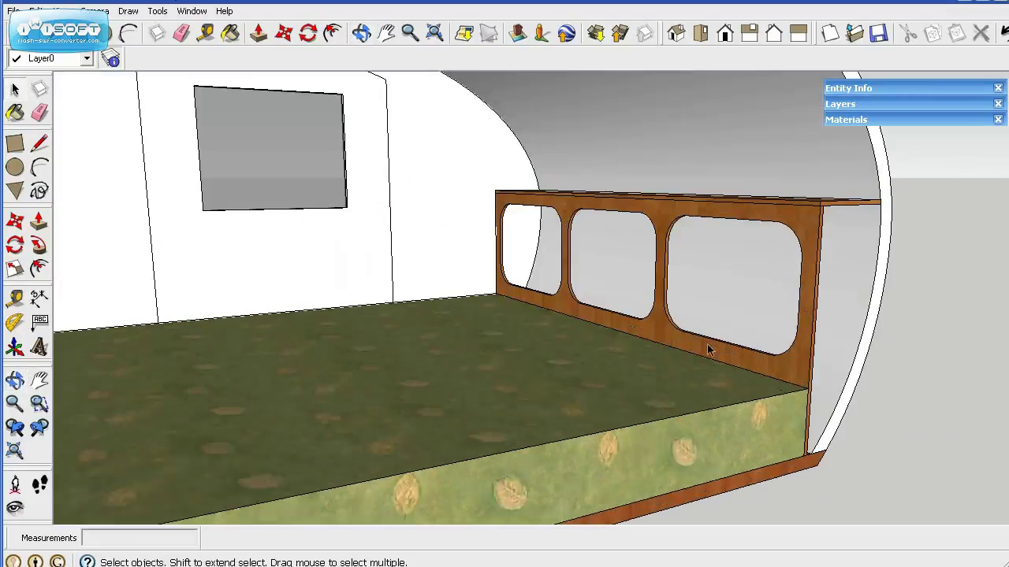
{"action": "middle_click_drag", "start_coordinate": [740, 383], "coordinate": [761, 333]}
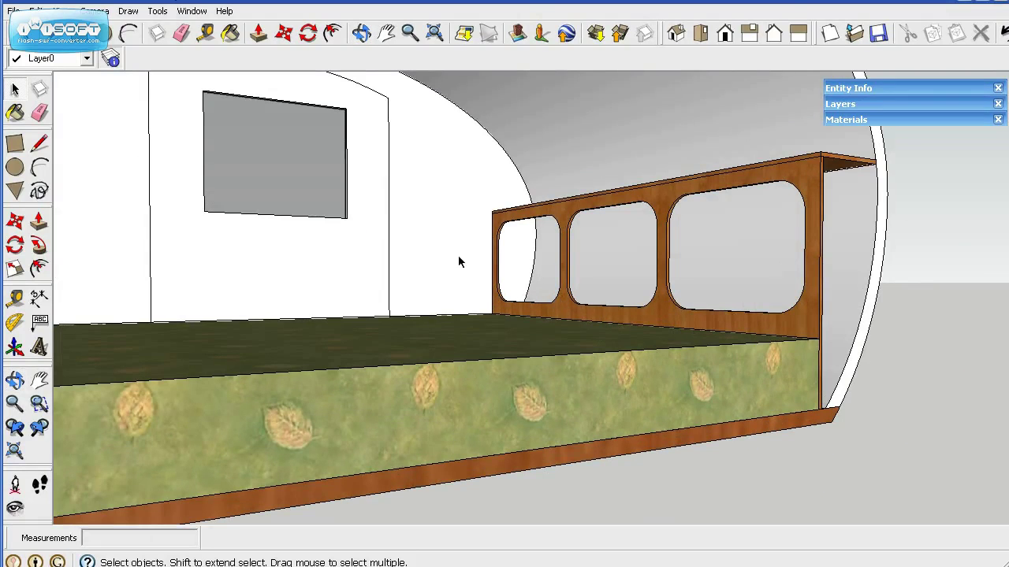
{"action": "double_click", "coordinate": [563, 310]}
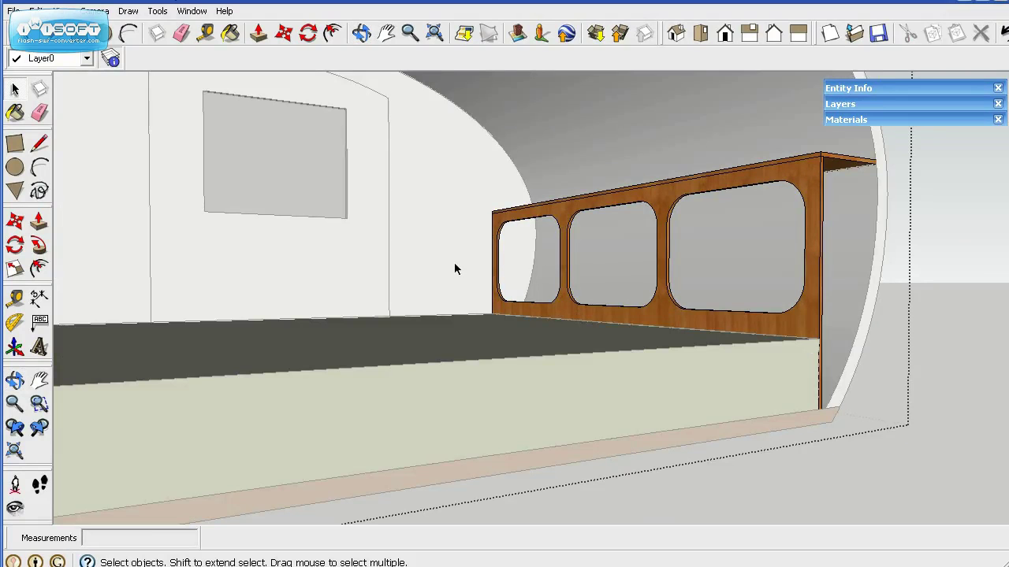
Select the cutouts' bottom edges and place a guide 2 inches above them.
{"action": "left_click_drag", "start_coordinate": [453, 268], "coordinate": [826, 339]}
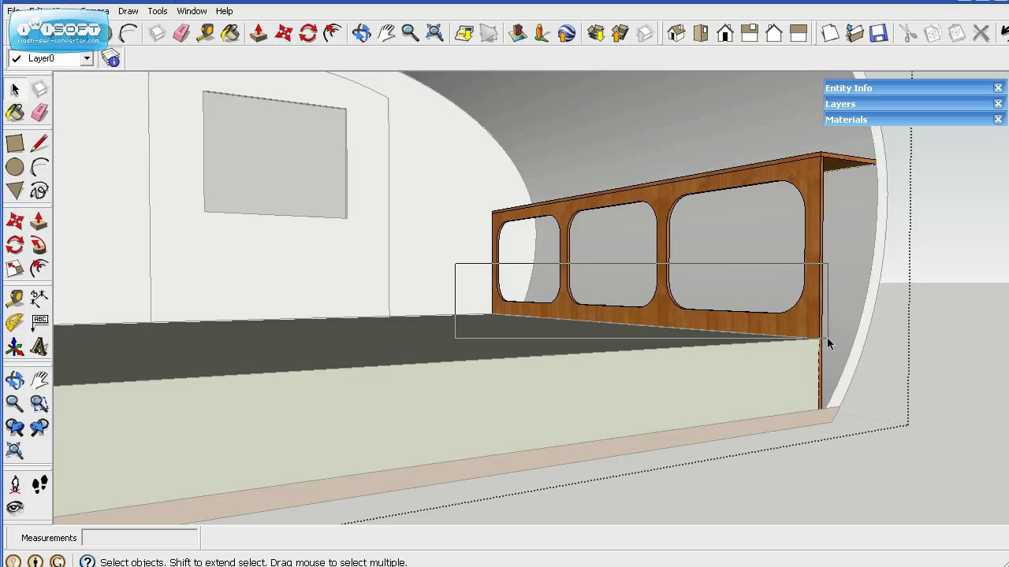
{"action": "left_click_drag", "start_coordinate": [827, 337], "coordinate": [827, 339]}
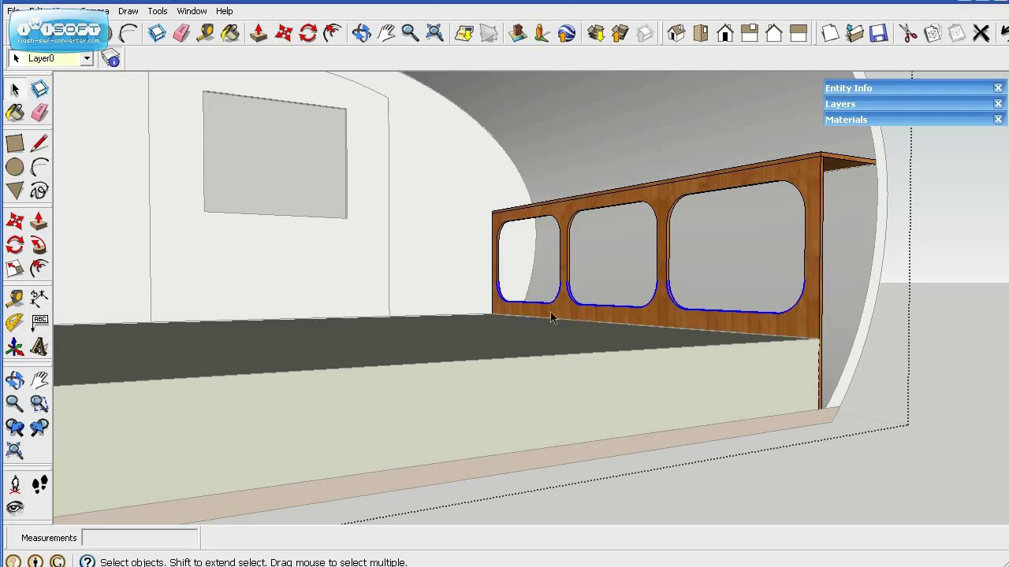
{"action": "left_click", "coordinate": [15, 299]}
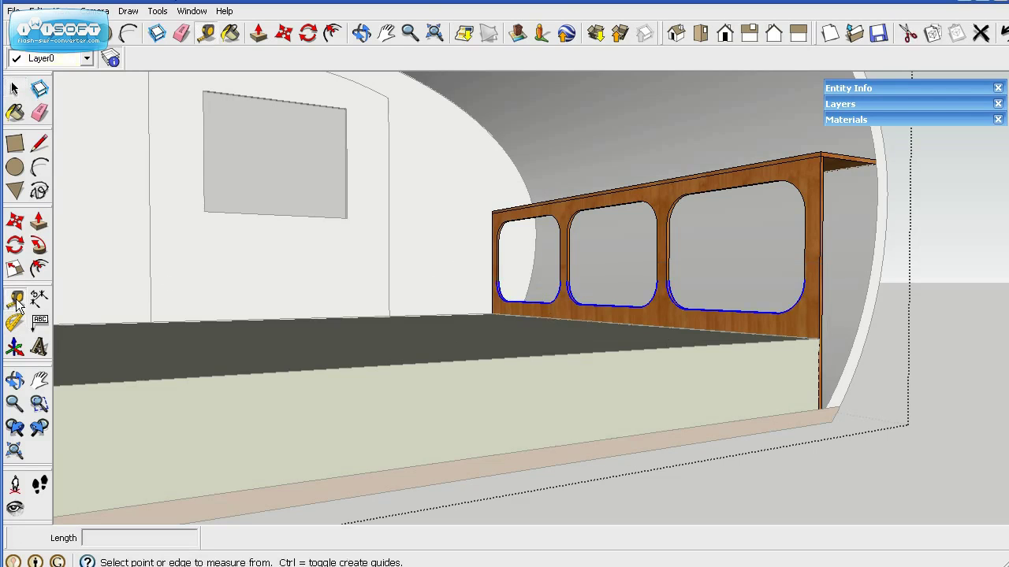
{"action": "scroll", "coordinate": [610, 294], "scroll_direction": "up", "scroll_amount": 2}
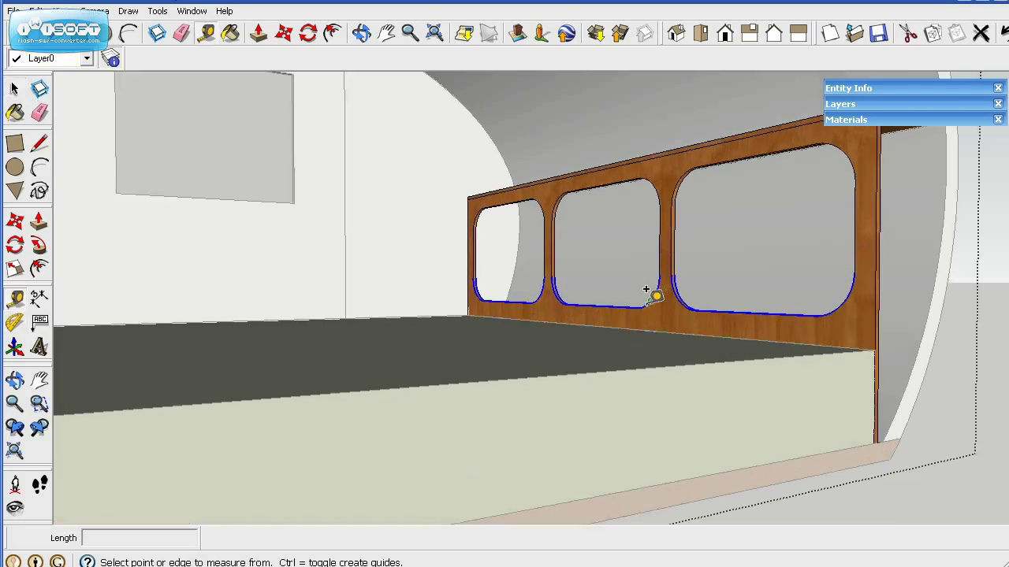
{"action": "left_click", "coordinate": [603, 295]}
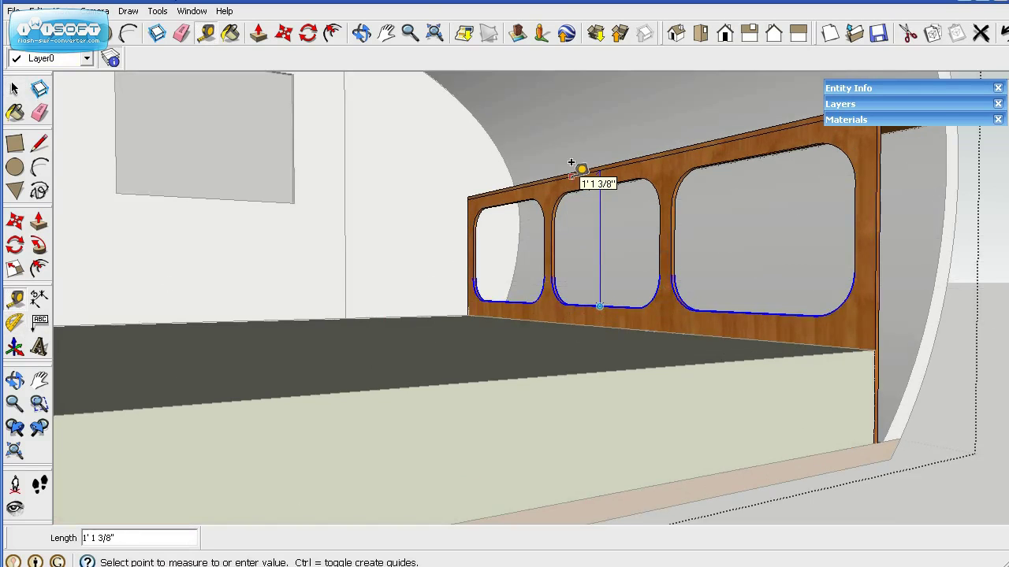
{"action": "type", "text": "2"}
{"action": "key", "text": "Return"}
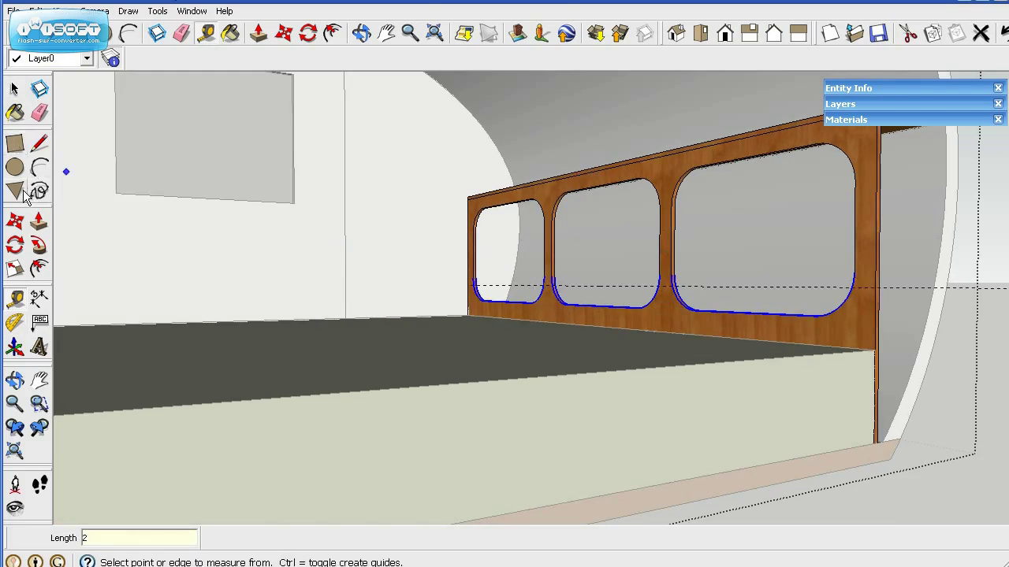
Move the selected cutout bottom edges up 2 inches to snap onto the guide.
{"action": "left_click", "coordinate": [17, 226]}
{"action": "scroll", "coordinate": [676, 315], "scroll_direction": "up", "scroll_amount": 3}
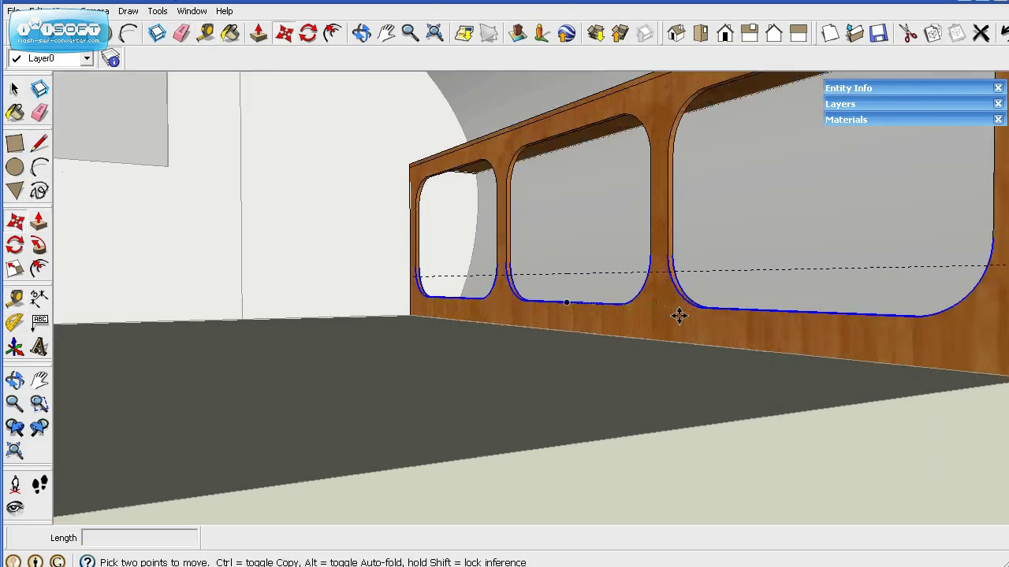
{"action": "left_click", "coordinate": [797, 311]}
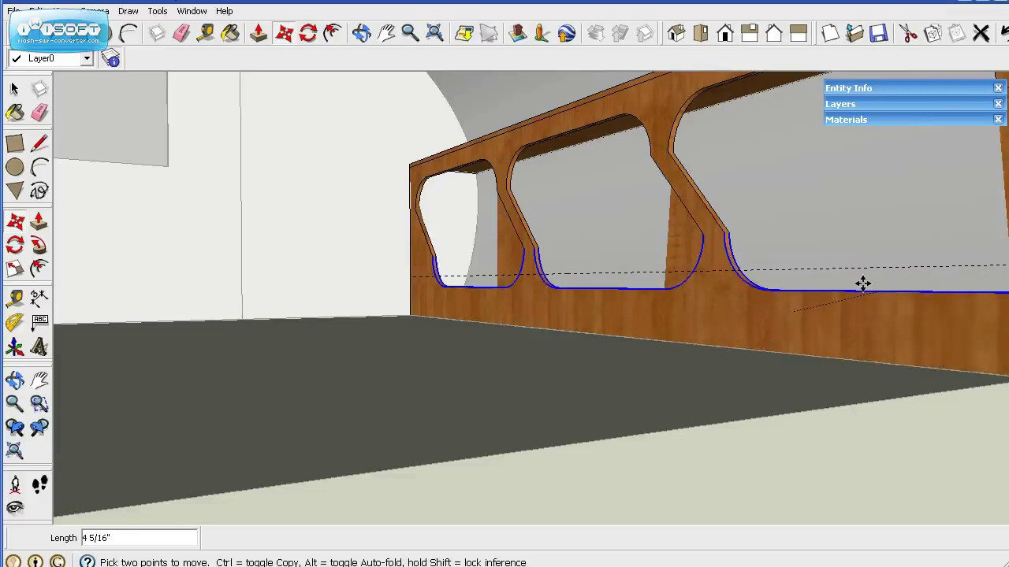
{"action": "left_click", "coordinate": [798, 281]}
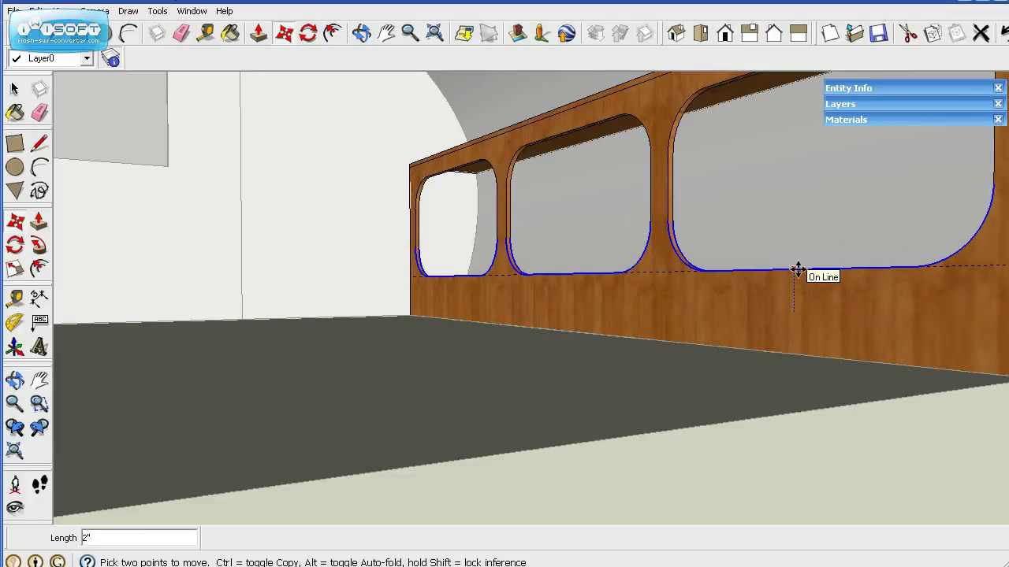
{"action": "left_click", "coordinate": [798, 271]}
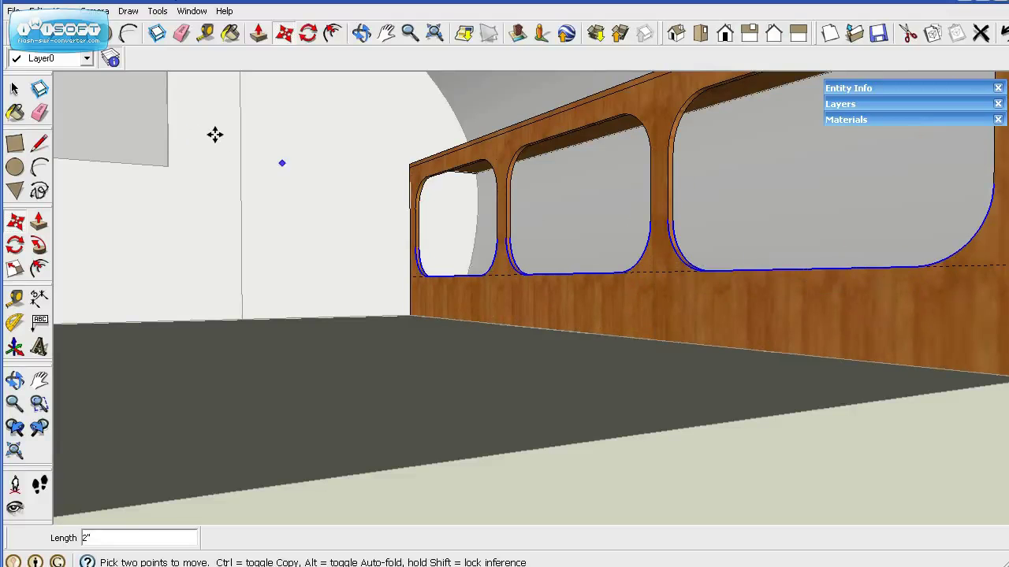
{"action": "left_click", "coordinate": [14, 89]}
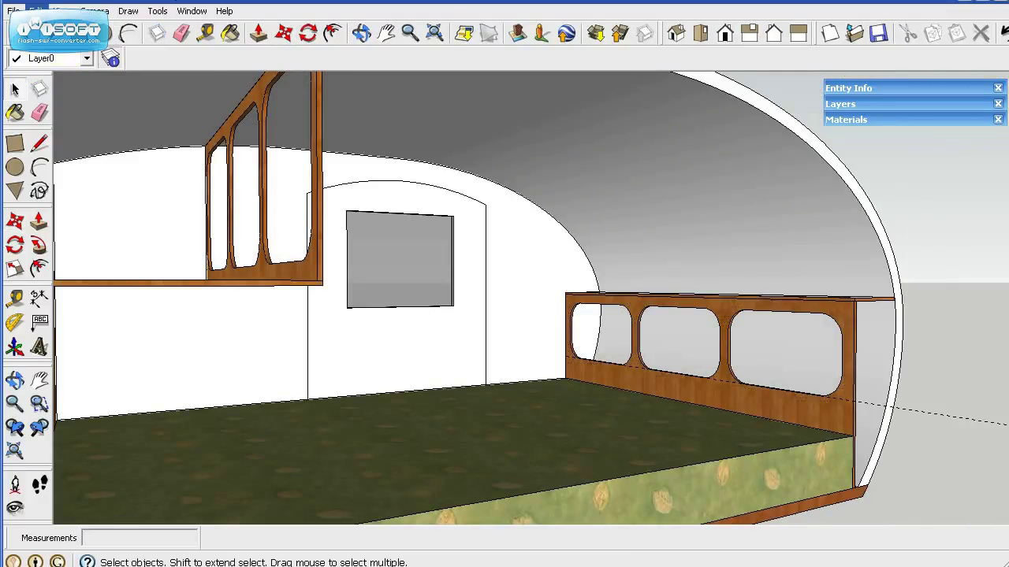
Delete all guides and orbit to a level view of the trailer.
{"action": "left_click", "coordinate": [37, 11]}
{"action": "left_click", "coordinate": [66, 129]}
{"action": "middle_click_drag", "start_coordinate": [912, 405], "coordinate": [838, 447]}
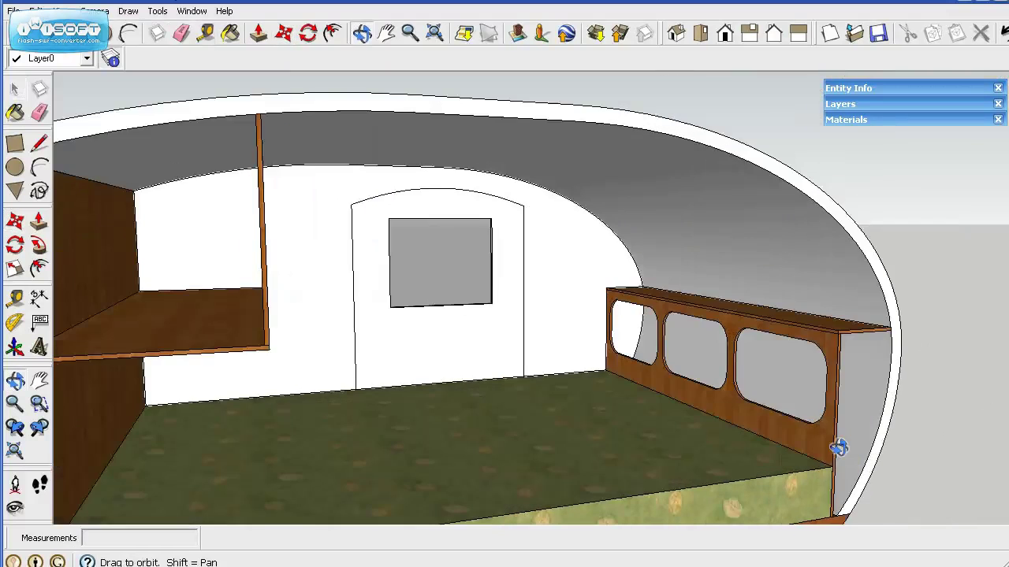
{"action": "scroll", "coordinate": [825, 394], "scroll_direction": "down", "scroll_amount": 6}
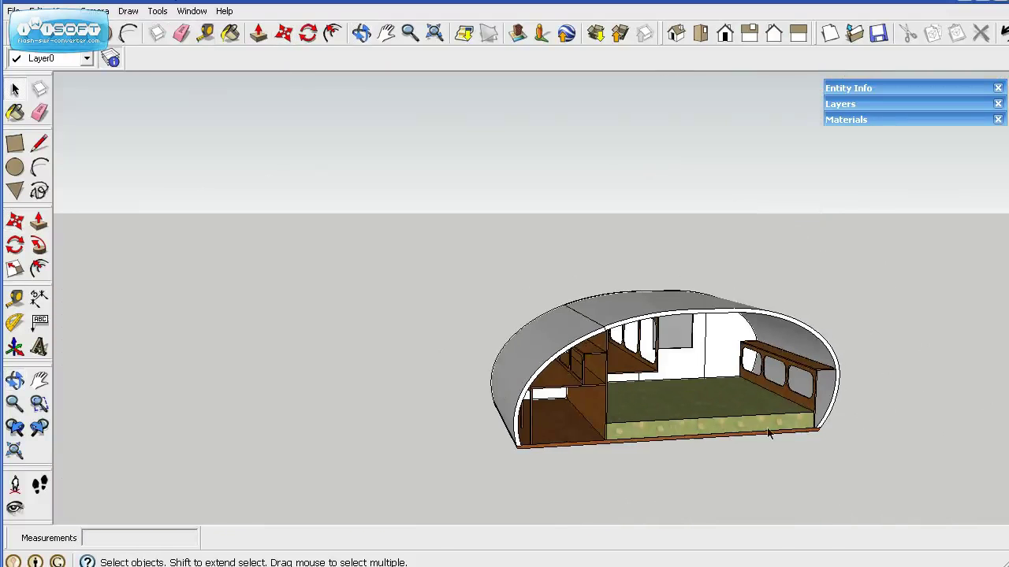
{"action": "middle_click_drag", "start_coordinate": [825, 393], "coordinate": [912, 158]}
Make the Right Side, Frame, Wheels and Fenders layers visible again.
{"action": "left_click", "coordinate": [910, 104]}
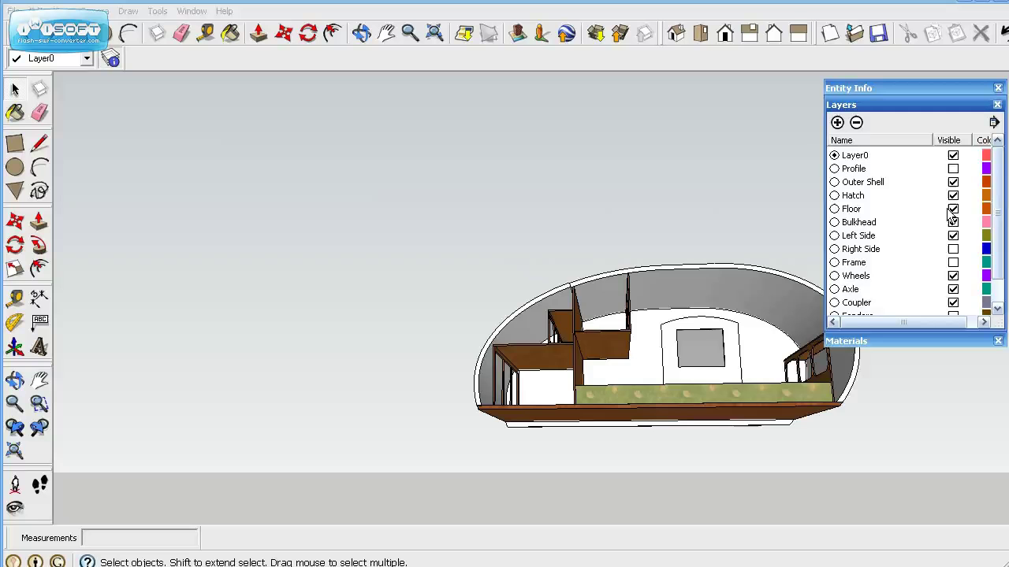
{"action": "left_click", "coordinate": [953, 249]}
{"action": "left_click", "coordinate": [952, 270]}
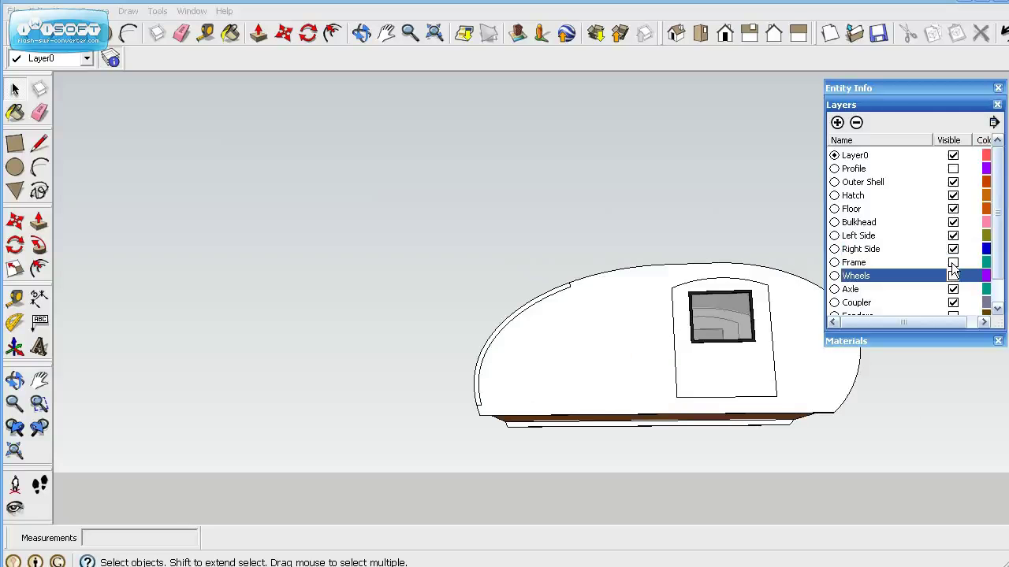
{"action": "left_click", "coordinate": [953, 262]}
{"action": "left_click", "coordinate": [951, 275]}
{"action": "scroll", "coordinate": [926, 272], "scroll_direction": "down", "scroll_amount": 1}
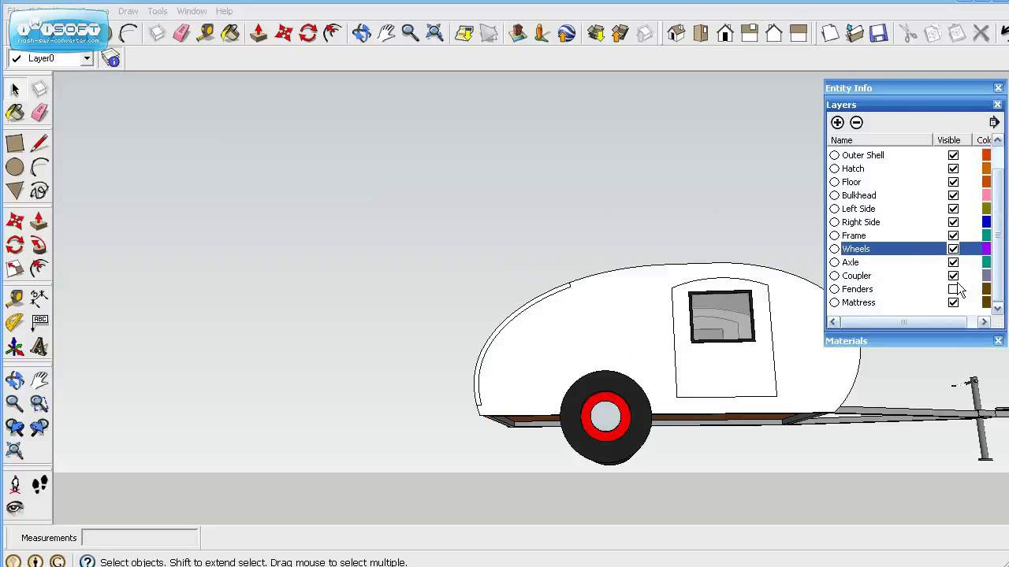
{"action": "left_click", "coordinate": [953, 289]}
{"action": "left_click", "coordinate": [898, 104]}
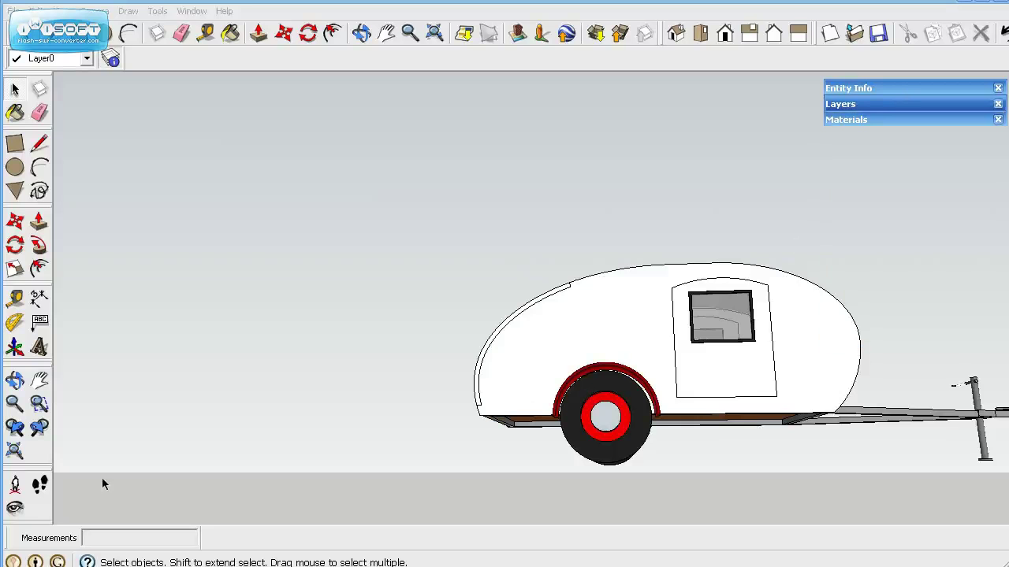
Zoom to extents and orbit to an exterior view showing the wheel, door and roof.
{"action": "left_click", "coordinate": [15, 451]}
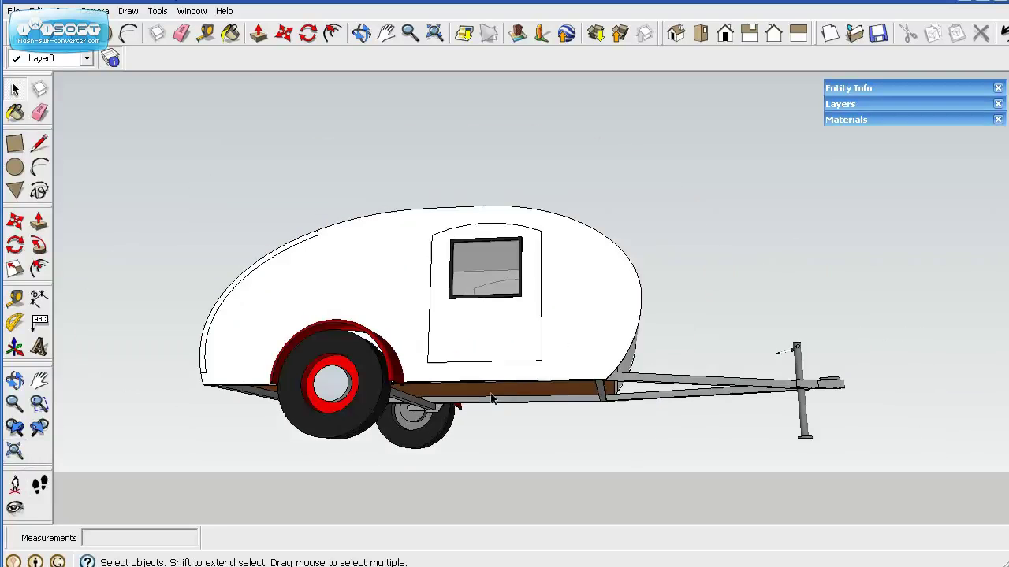
{"action": "middle_click_drag", "start_coordinate": [490, 398], "coordinate": [452, 431]}
{"action": "scroll", "coordinate": [452, 432], "scroll_direction": "down", "scroll_amount": 2}
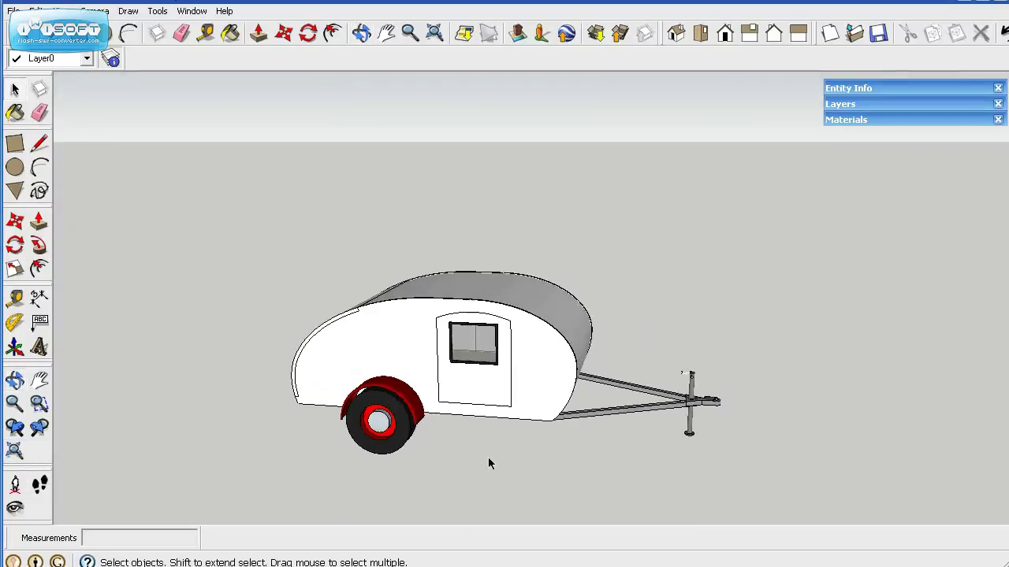
{"action": "scroll", "coordinate": [488, 457], "scroll_direction": "up", "scroll_amount": 4}
{"action": "middle_click_drag", "start_coordinate": [512, 452], "coordinate": [475, 484]}
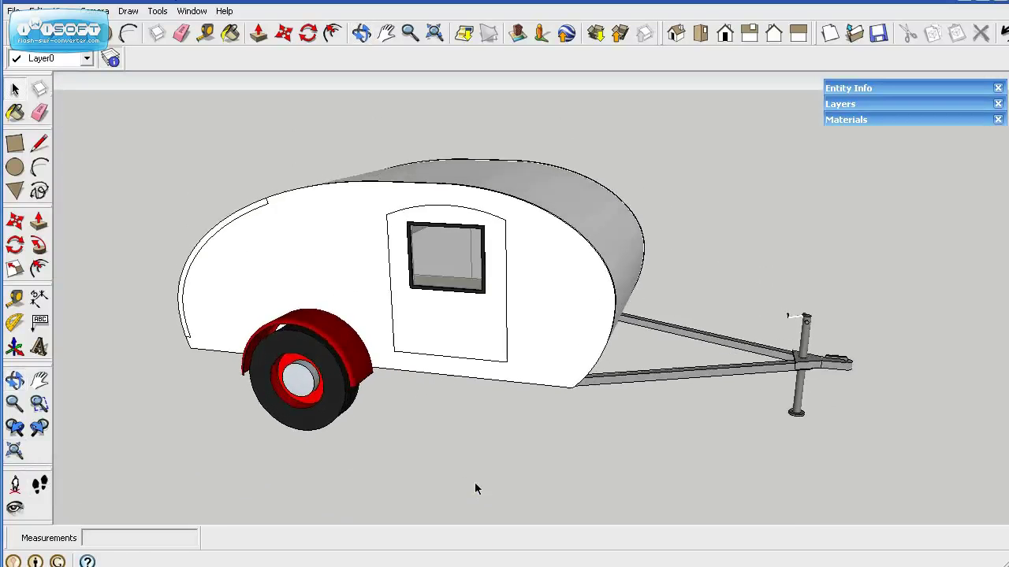
Purge unused components and materials from Model Info's Statistics page.
{"action": "left_click", "coordinate": [192, 11]}
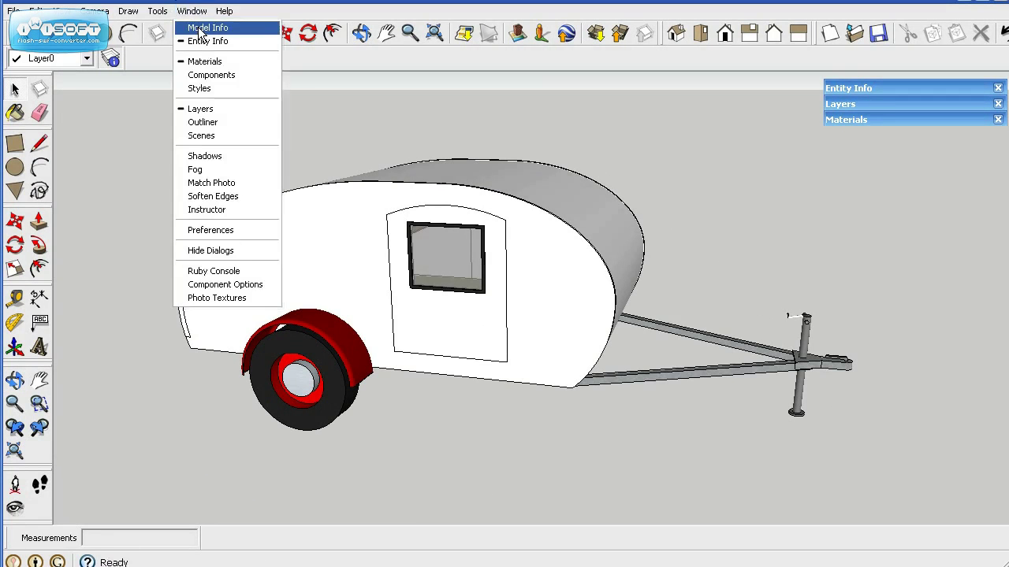
{"action": "left_click", "coordinate": [203, 28]}
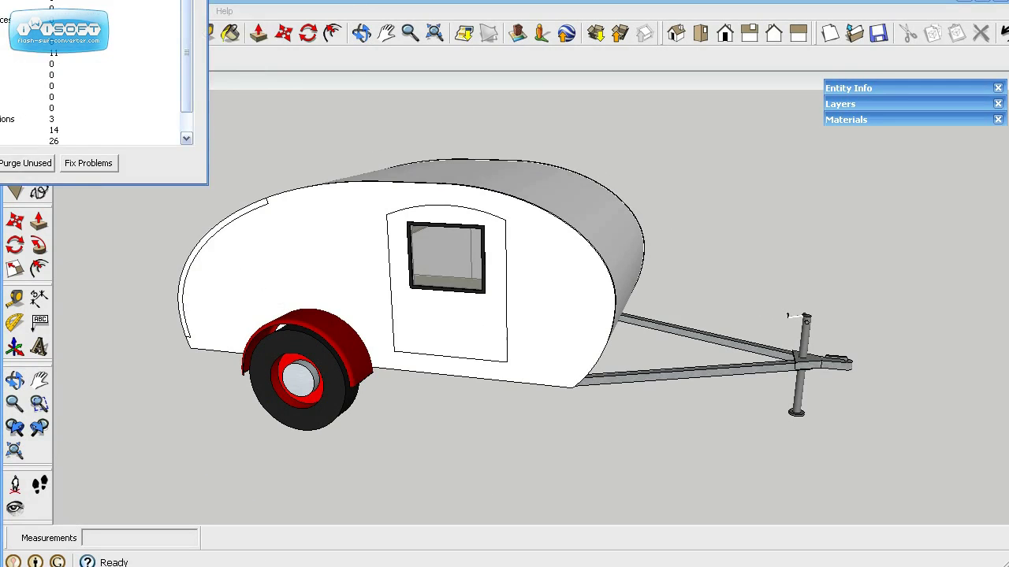
{"action": "left_click_drag", "start_coordinate": [64, 1], "coordinate": [329, 48]}
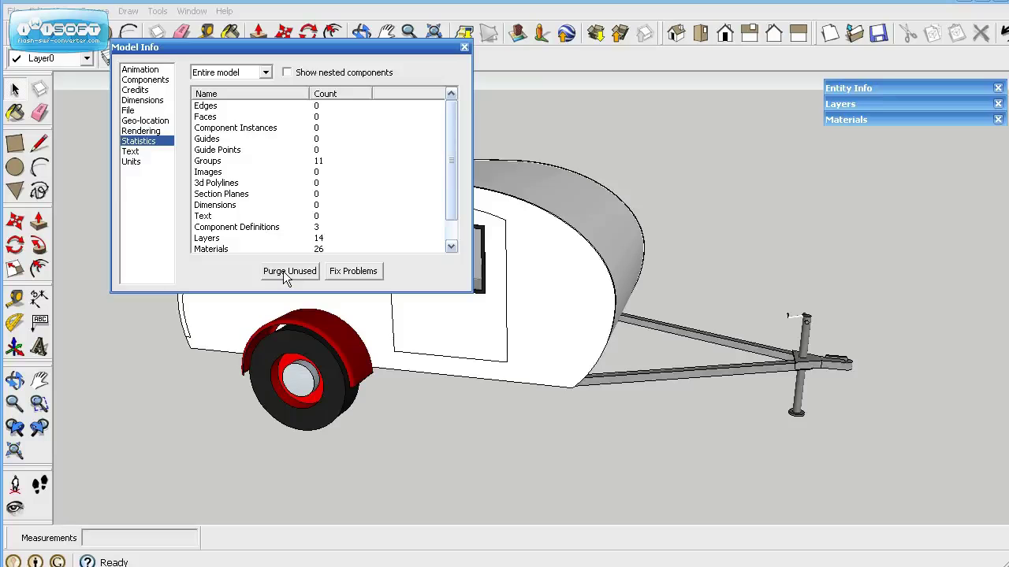
{"action": "scroll", "coordinate": [452, 175], "scroll_direction": "down", "scroll_amount": 1}
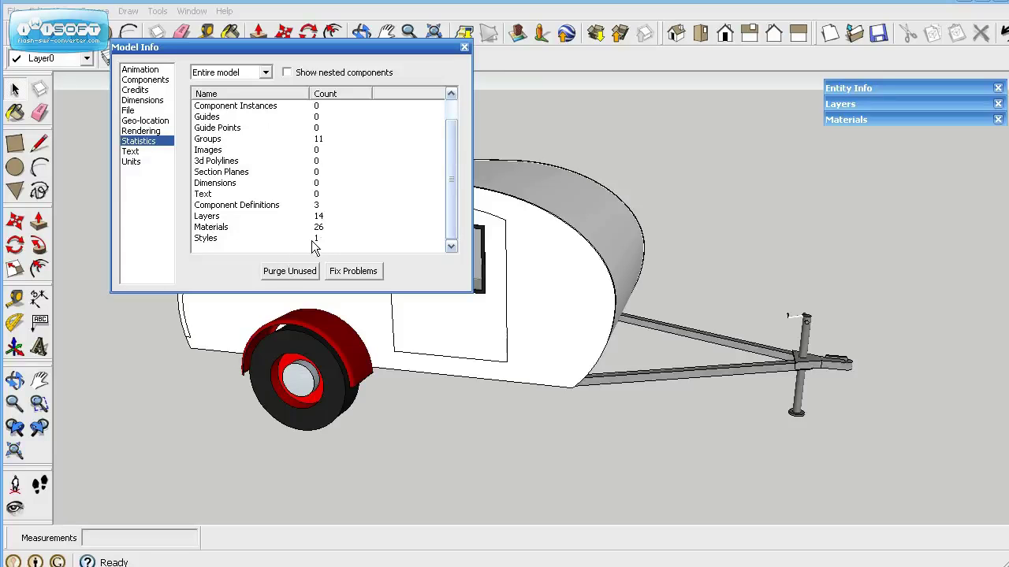
{"action": "left_click", "coordinate": [288, 276]}
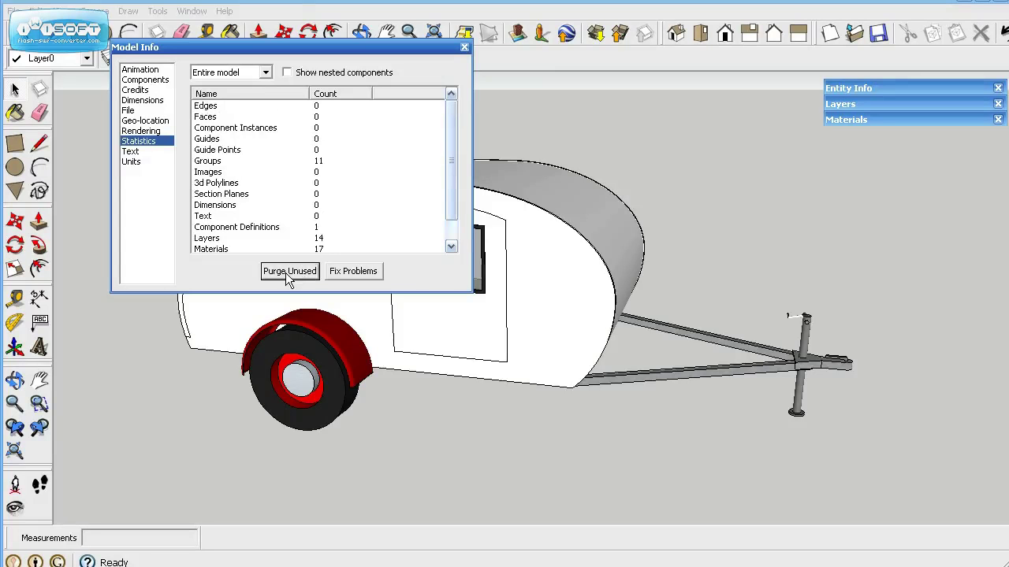
{"action": "left_click_drag", "start_coordinate": [449, 174], "coordinate": [446, 225]}
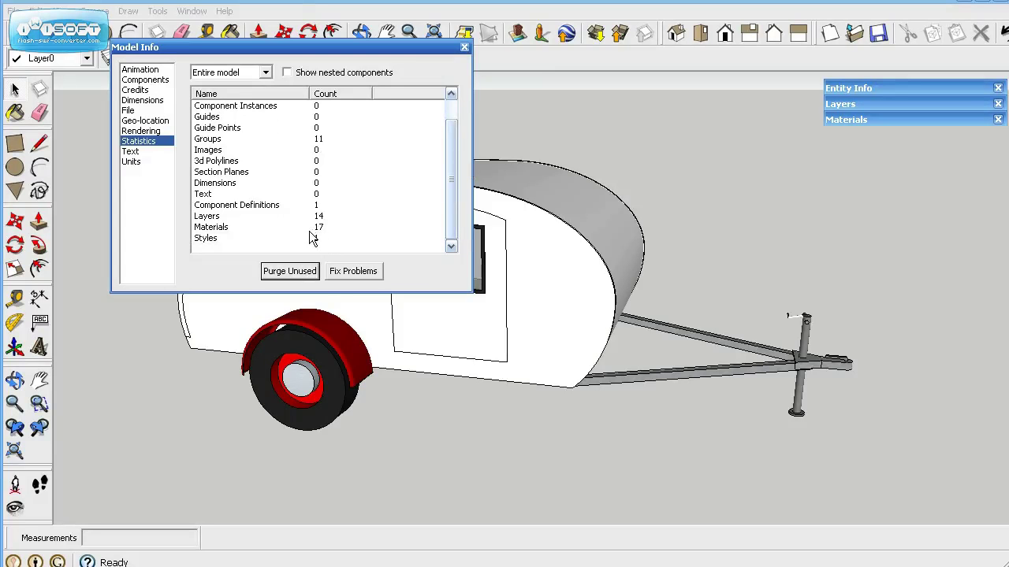
Run Fix Problems, accept the no-problems result, and close Model Info.
{"action": "left_click", "coordinate": [365, 276]}
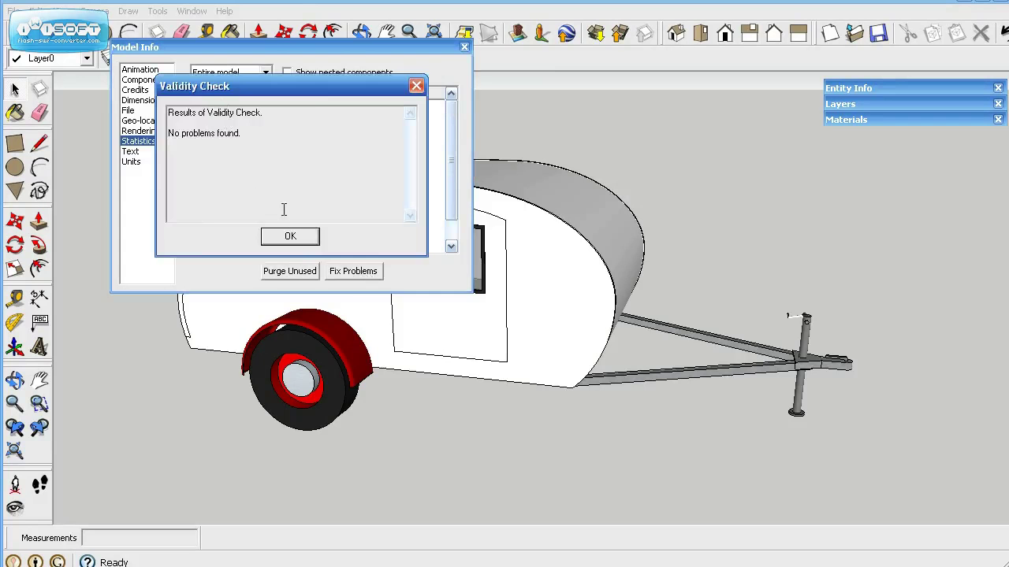
{"action": "left_click", "coordinate": [291, 240]}
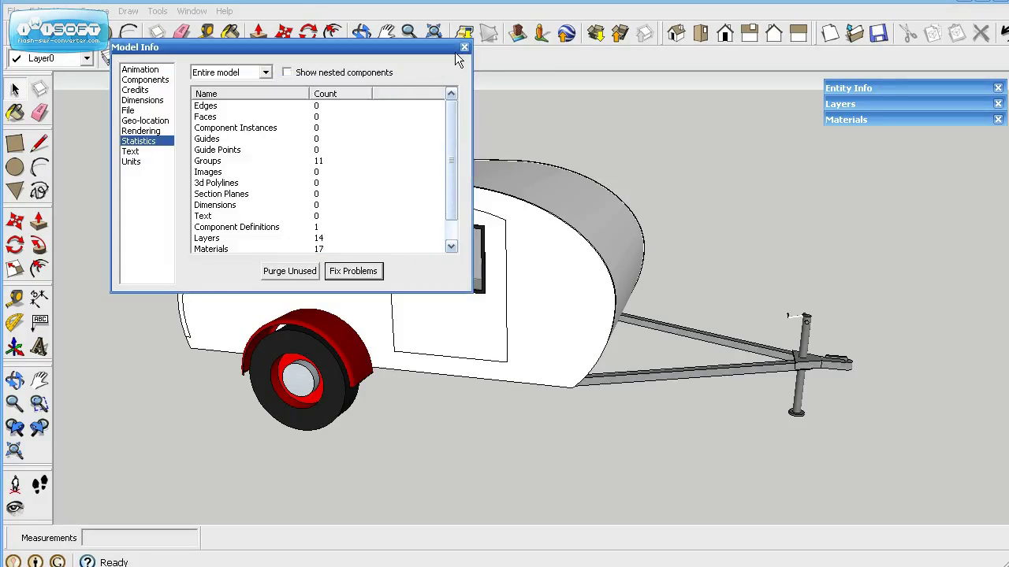
{"action": "left_click", "coordinate": [464, 48]}
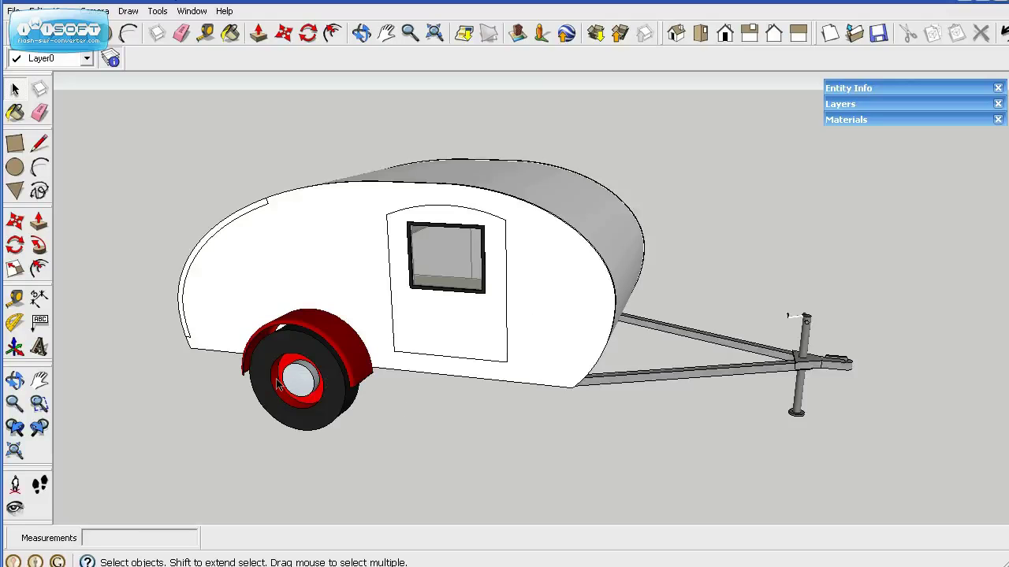
From a side view, rotate the hatch about its top-corner hinge by about 69°.
{"action": "middle_click_drag", "start_coordinate": [280, 382], "coordinate": [319, 346]}
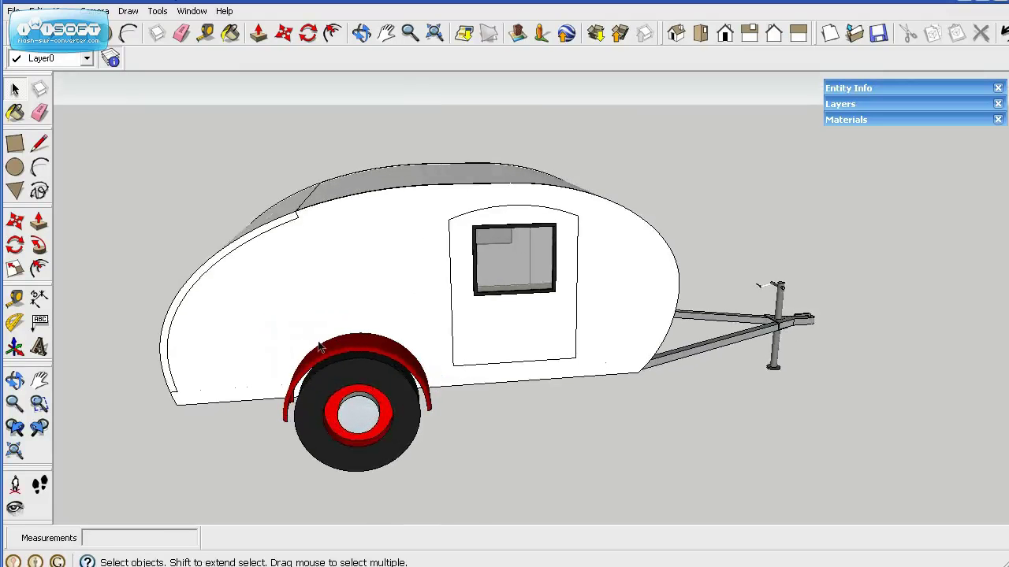
{"action": "mouse_move", "coordinate": [292, 284]}
{"action": "middle_mouse_down"}
{"action": "mouse_move", "coordinate": [315, 210]}
{"action": "mouse_move", "coordinate": [333, 233]}
{"action": "middle_mouse_up"}
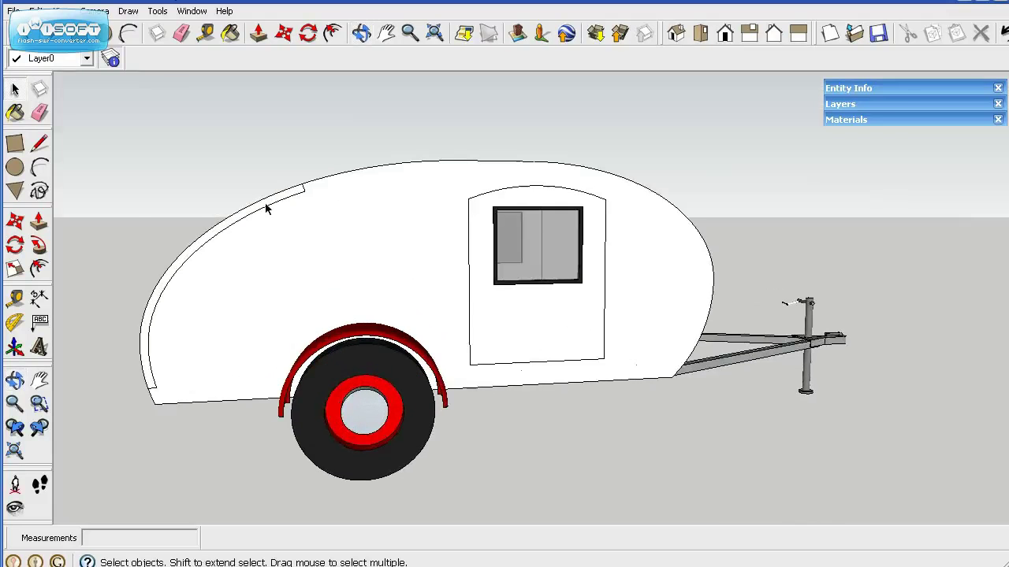
{"action": "left_click", "coordinate": [268, 219]}
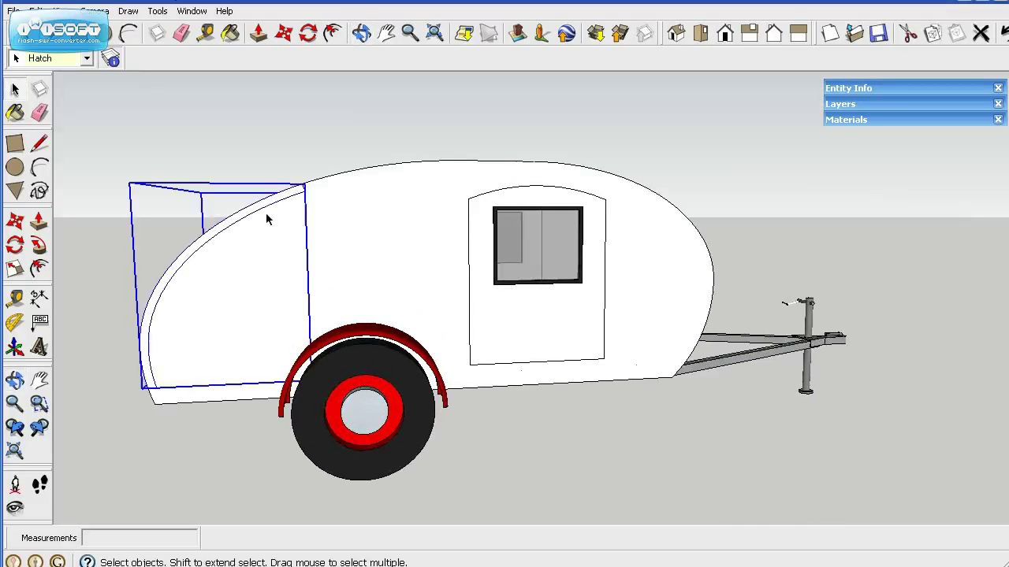
{"action": "left_click", "coordinate": [14, 248]}
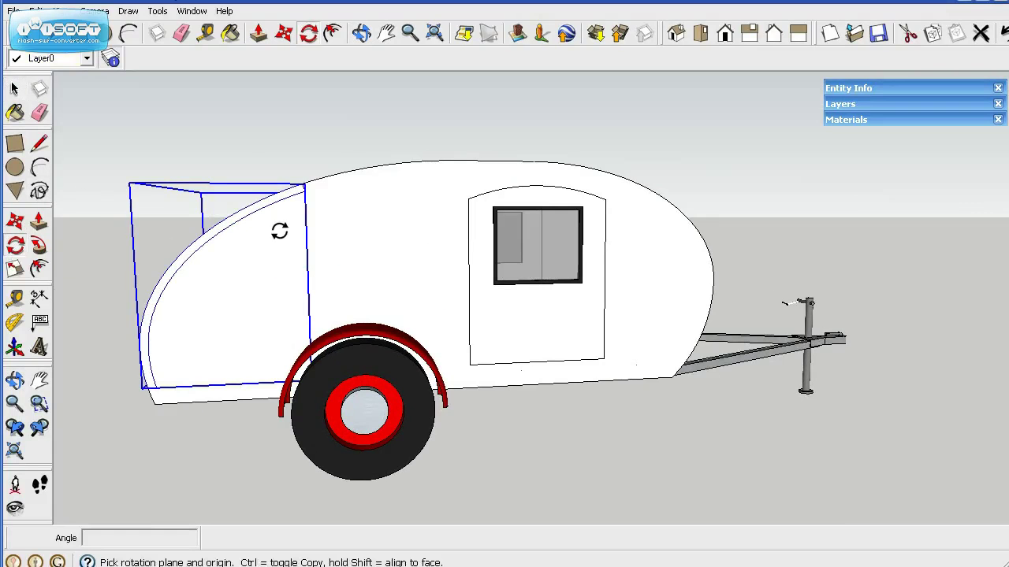
{"action": "left_click", "coordinate": [300, 184]}
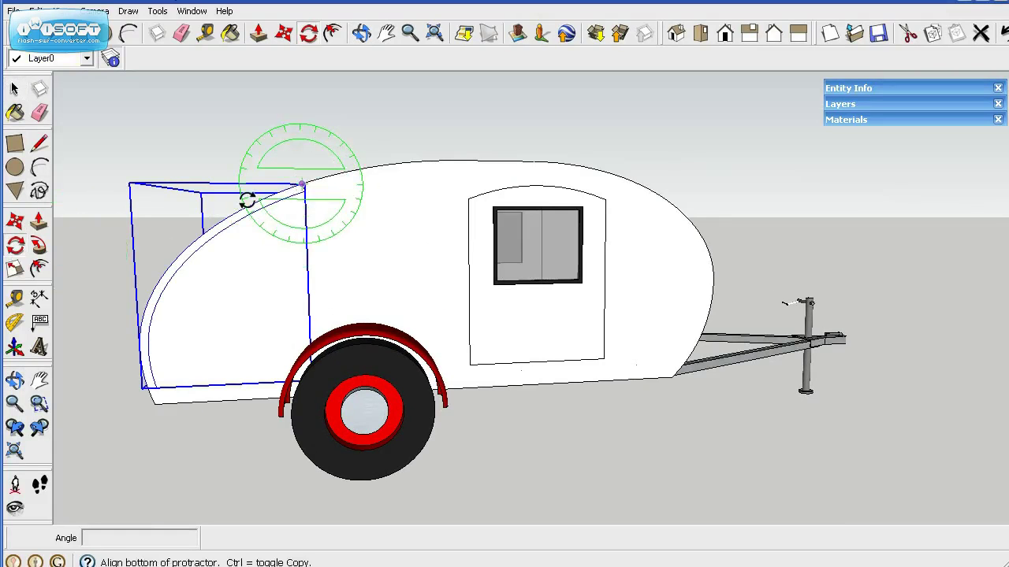
{"action": "left_click", "coordinate": [145, 387]}
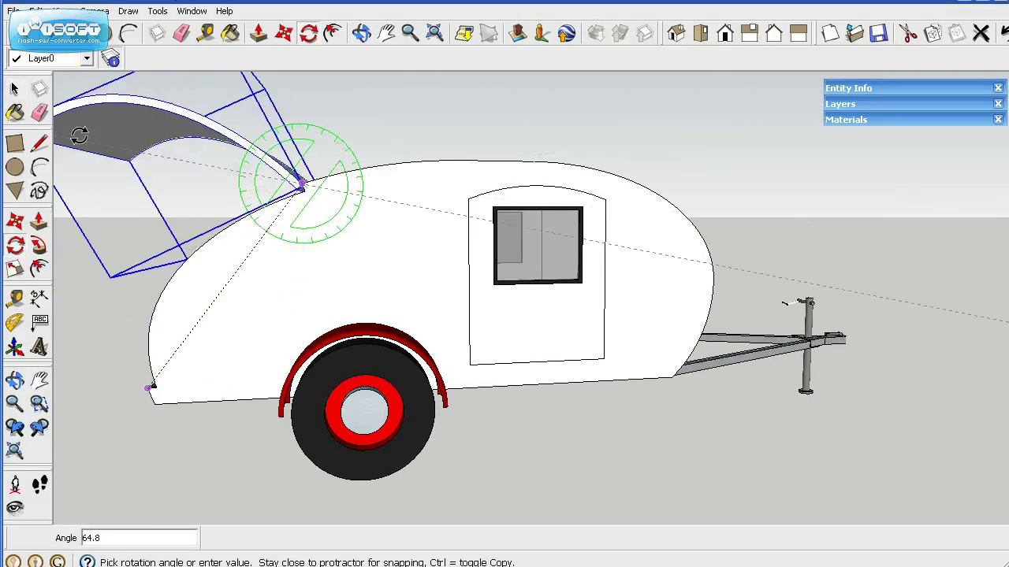
{"action": "left_click", "coordinate": [168, 203]}
{"action": "key", "text": "space"}
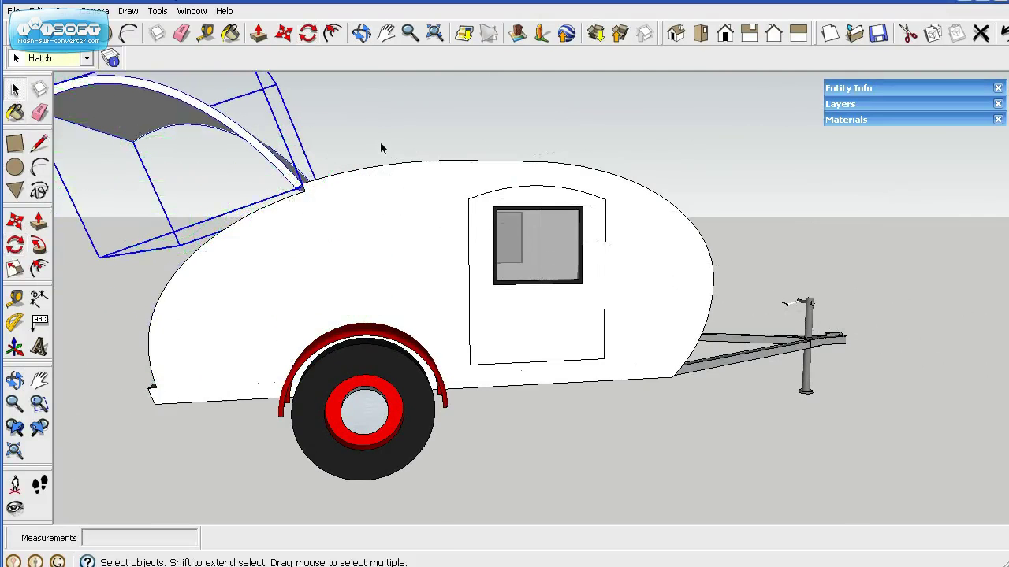
Deselect the hatch and orbit from the front view to inspect the trailer's underside.
{"action": "left_click", "coordinate": [381, 149]}
{"action": "scroll", "coordinate": [623, 417], "scroll_direction": "down", "scroll_amount": 3}
{"action": "key", "text": "o"}
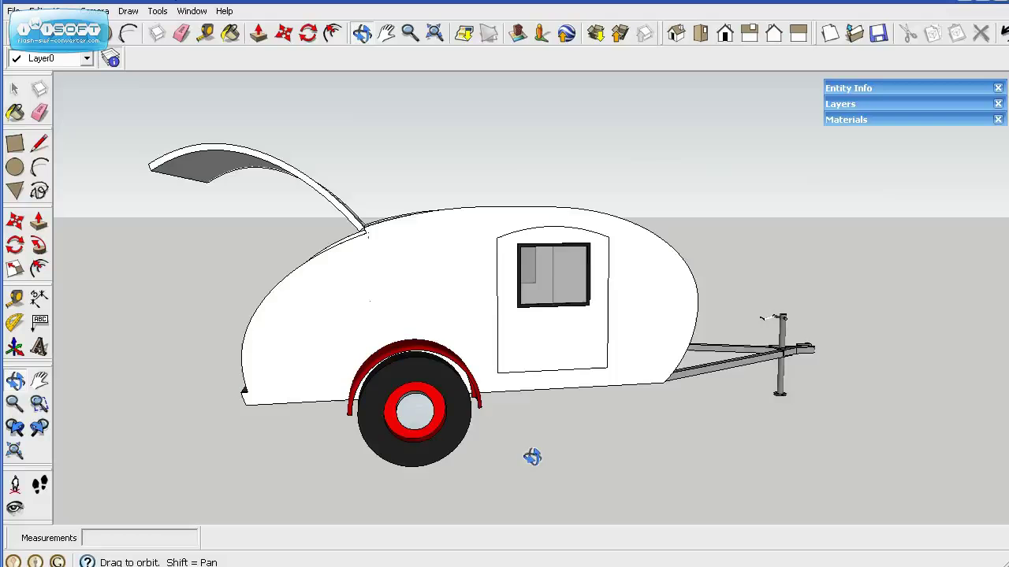
{"action": "key", "text": "F3"}
{"action": "left_click_drag", "start_coordinate": [524, 318], "coordinate": [511, 103]}
{"action": "key", "text": "space"}
{"action": "scroll", "coordinate": [577, 302], "scroll_direction": "up", "scroll_amount": 3}
Select the windowed door panel inside the trailer's side group.
{"action": "left_click", "coordinate": [538, 210]}
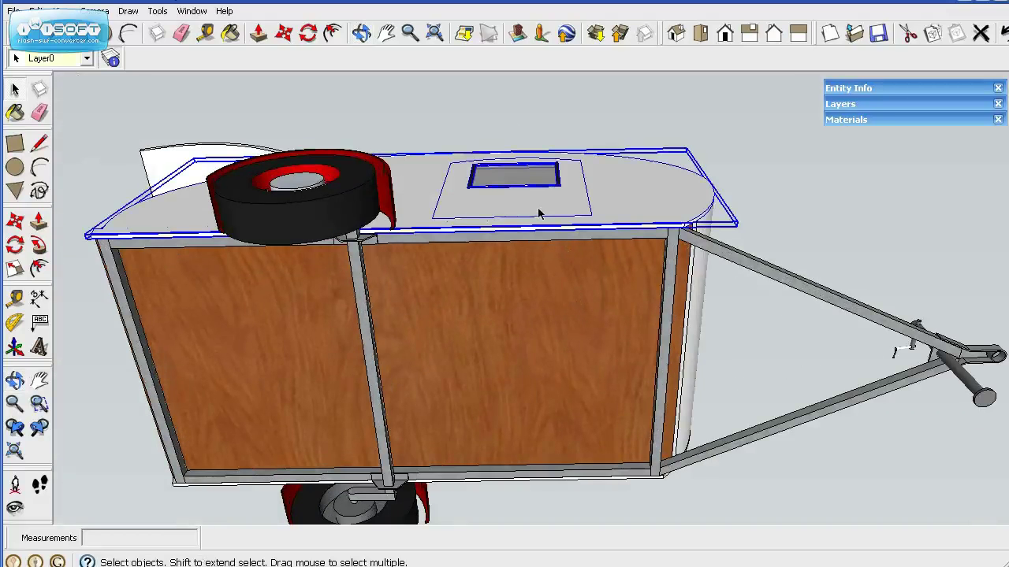
{"action": "double_click", "coordinate": [445, 202]}
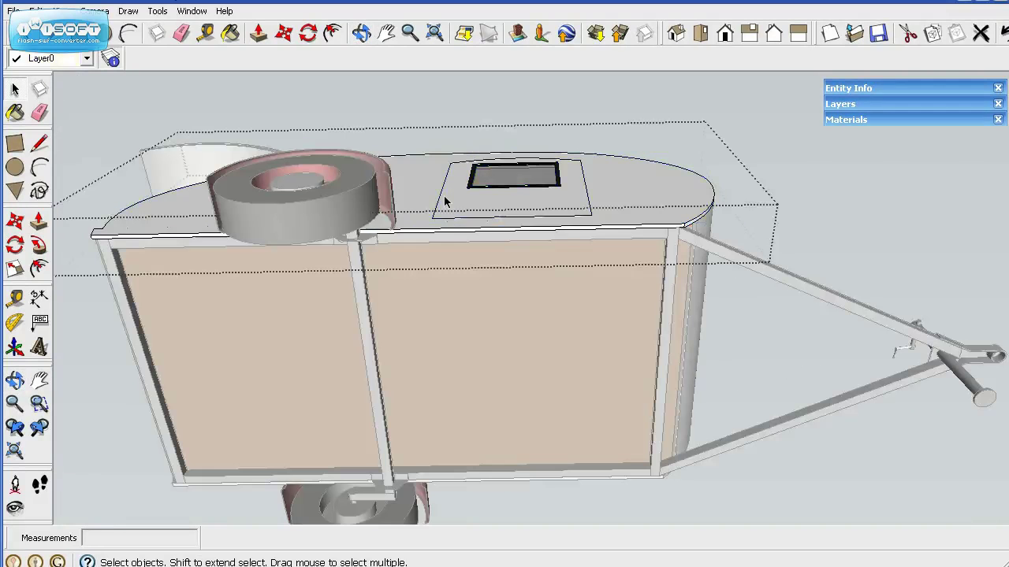
{"action": "left_click", "coordinate": [480, 201]}
Rotate the door about its corner hinge to 195°, then orbit back outside.
{"action": "left_click", "coordinate": [16, 245]}
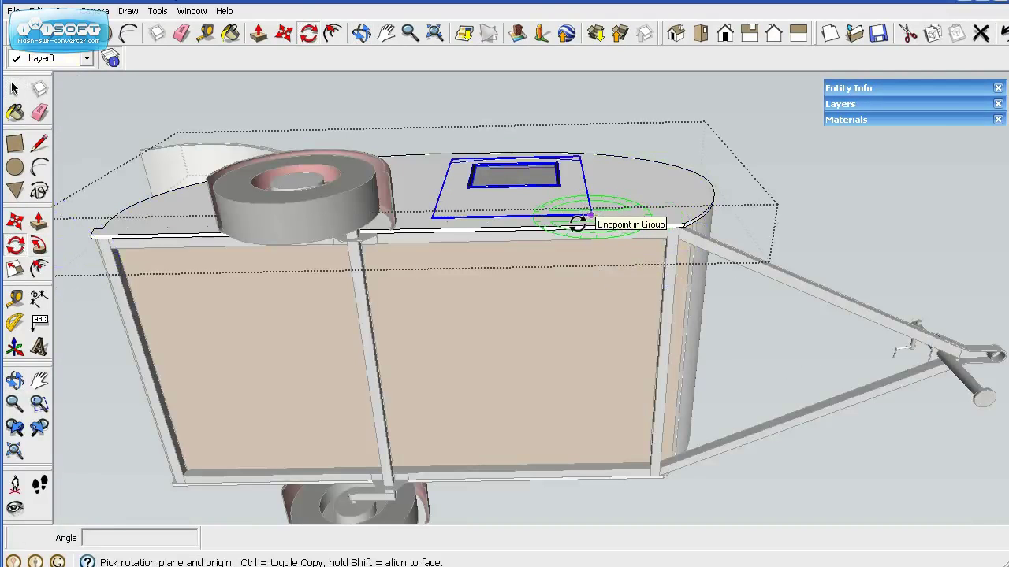
{"action": "middle_click_drag", "start_coordinate": [586, 220], "coordinate": [594, 198]}
{"action": "scroll", "coordinate": [591, 207], "scroll_direction": "up", "scroll_amount": 2}
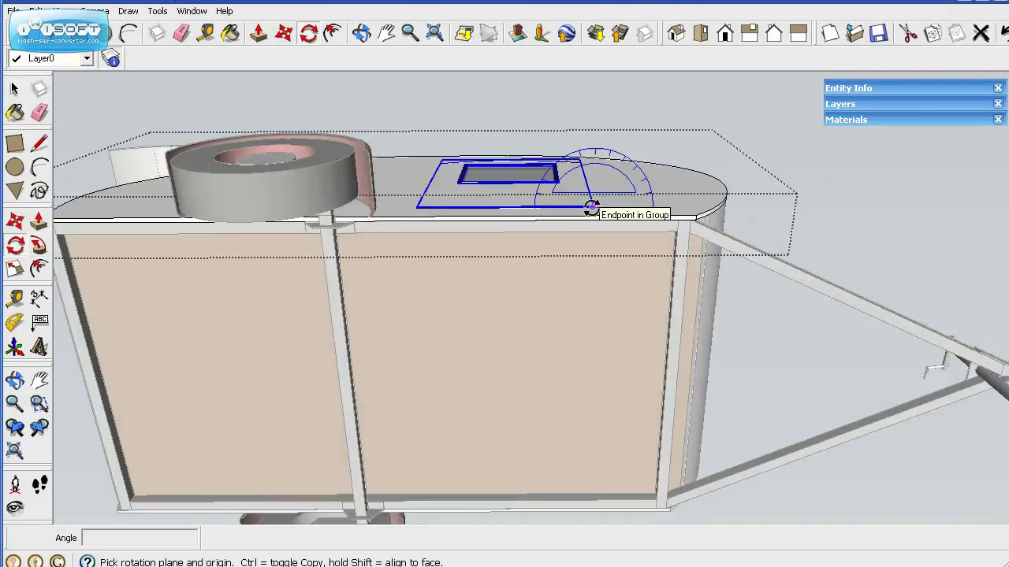
{"action": "left_click", "coordinate": [592, 207]}
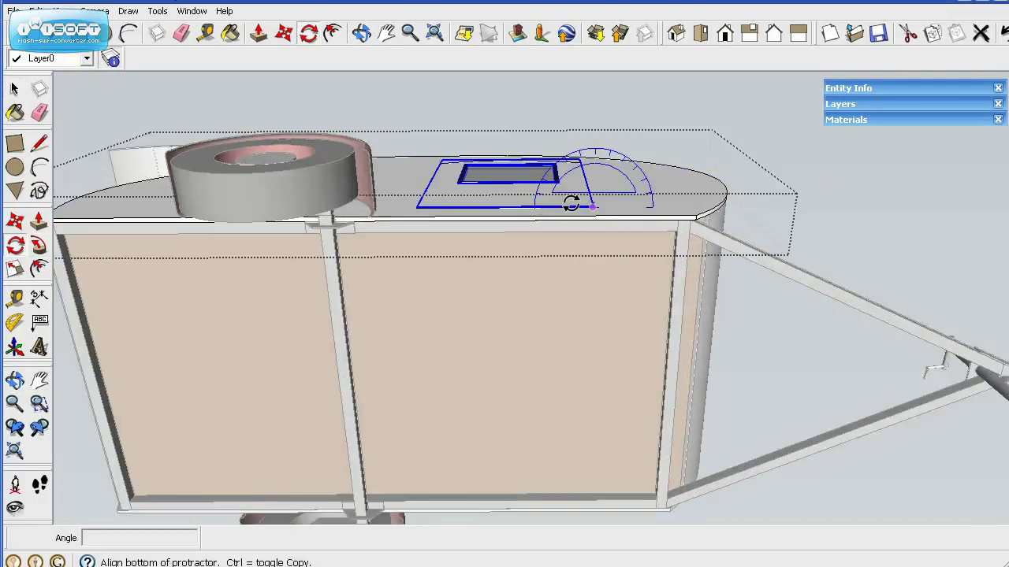
{"action": "left_click", "coordinate": [497, 207]}
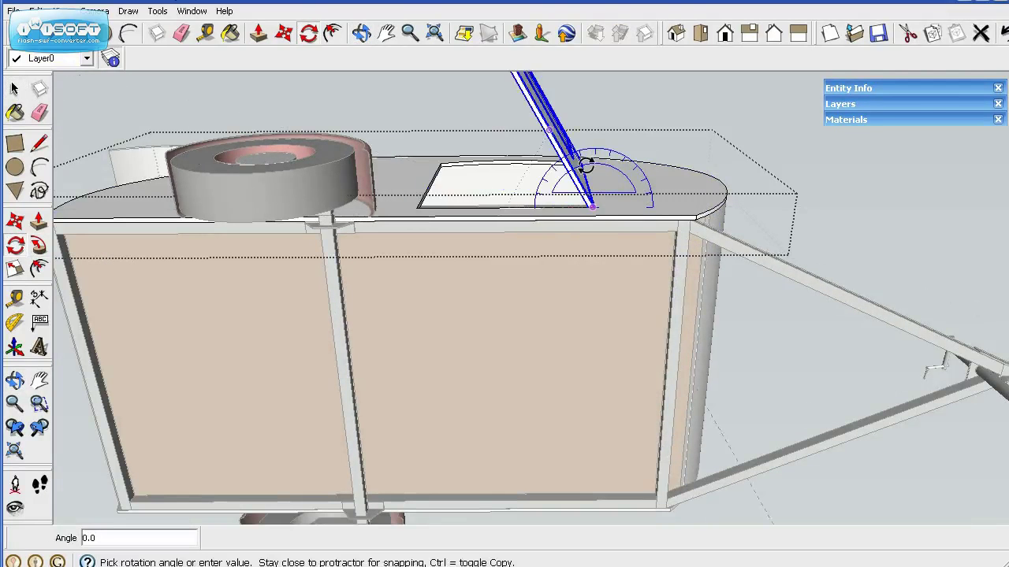
{"action": "left_click", "coordinate": [650, 193]}
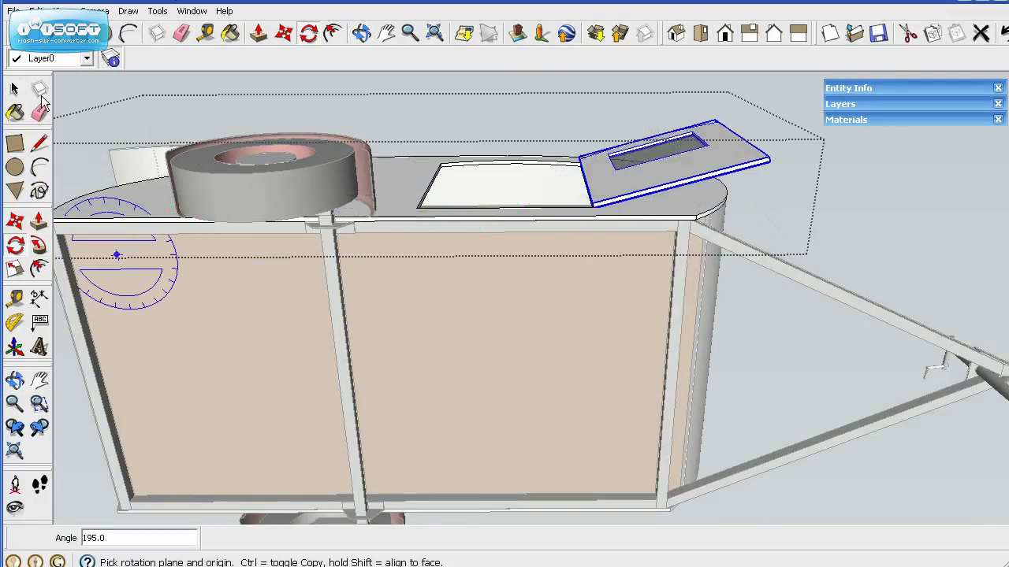
{"action": "left_click", "coordinate": [13, 89]}
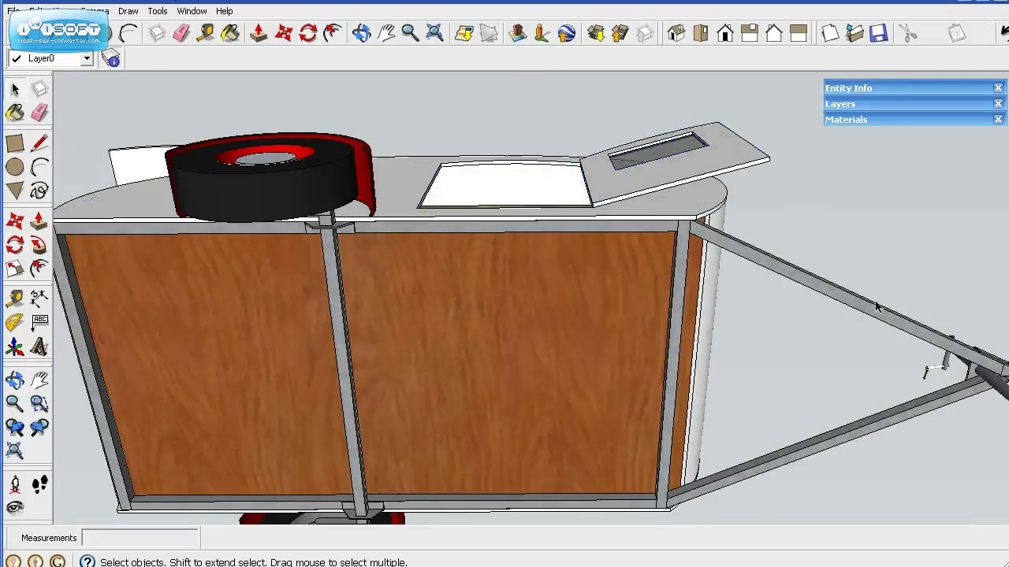
{"action": "middle_click_drag", "start_coordinate": [885, 281], "coordinate": [469, 374]}
{"action": "scroll", "coordinate": [469, 374], "scroll_direction": "down", "scroll_amount": 1}
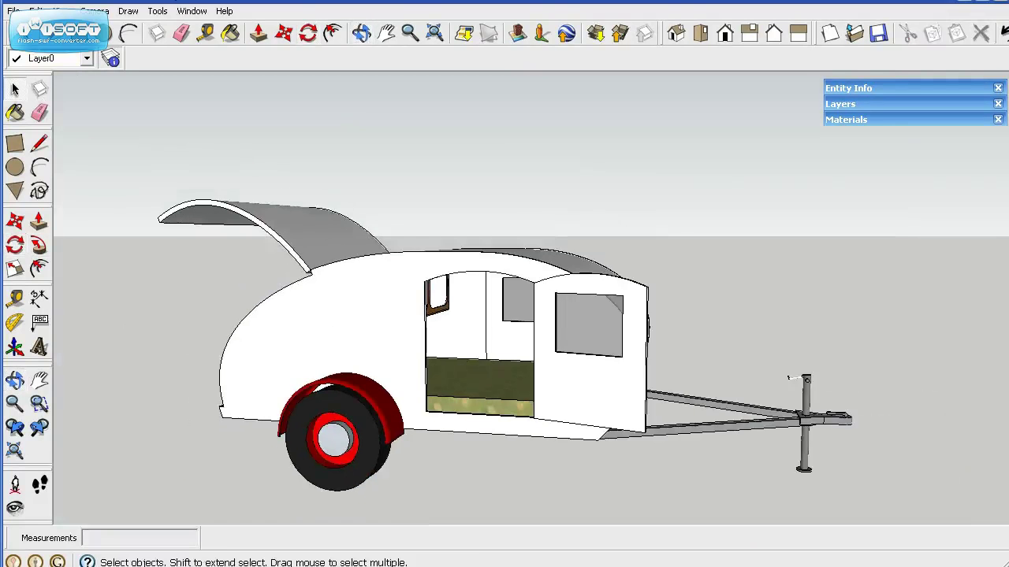